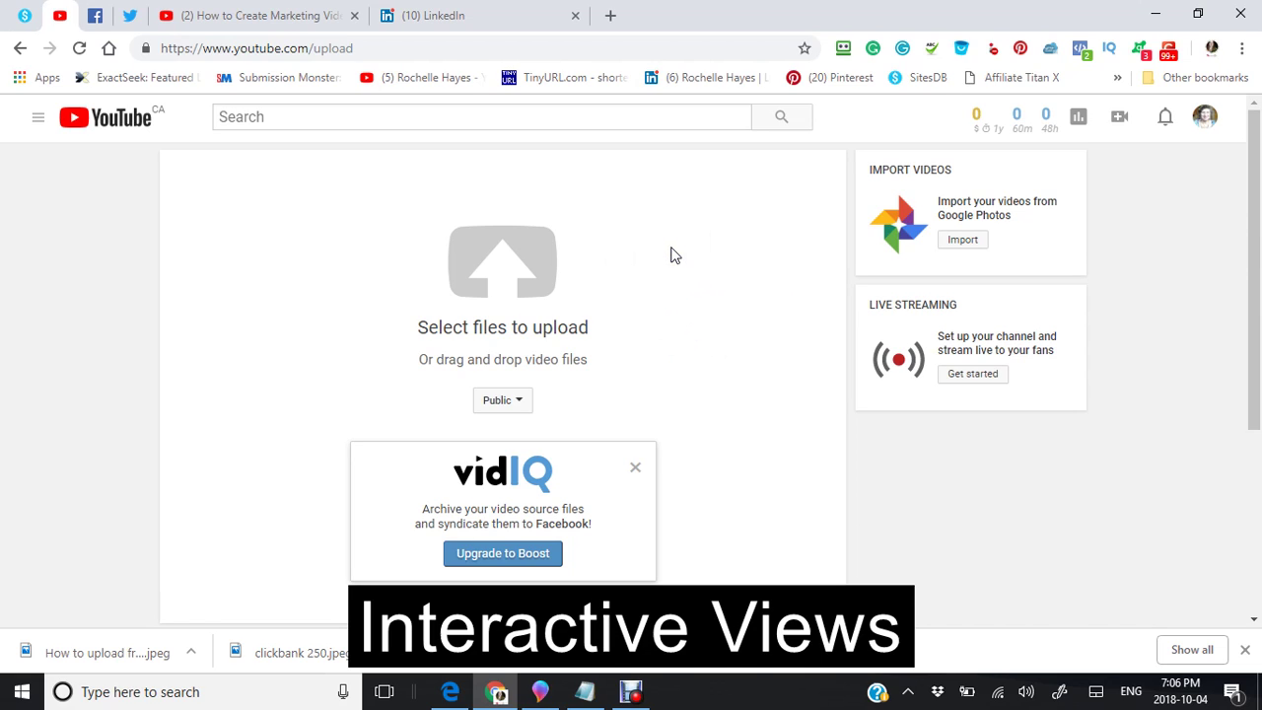
- Start a new video upload via the camera icon's Upload video and bring up file selection
{"action": "left_click", "coordinate": [1120, 121]}
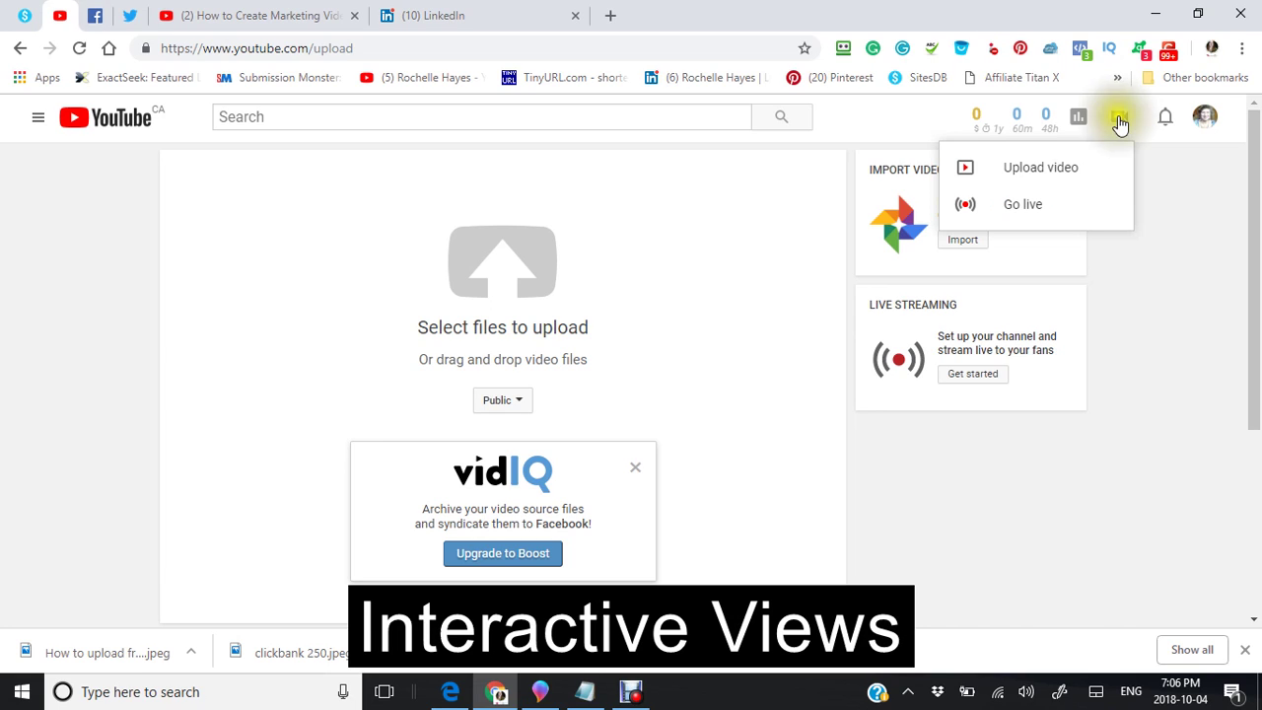
{"action": "left_click", "coordinate": [1025, 180]}
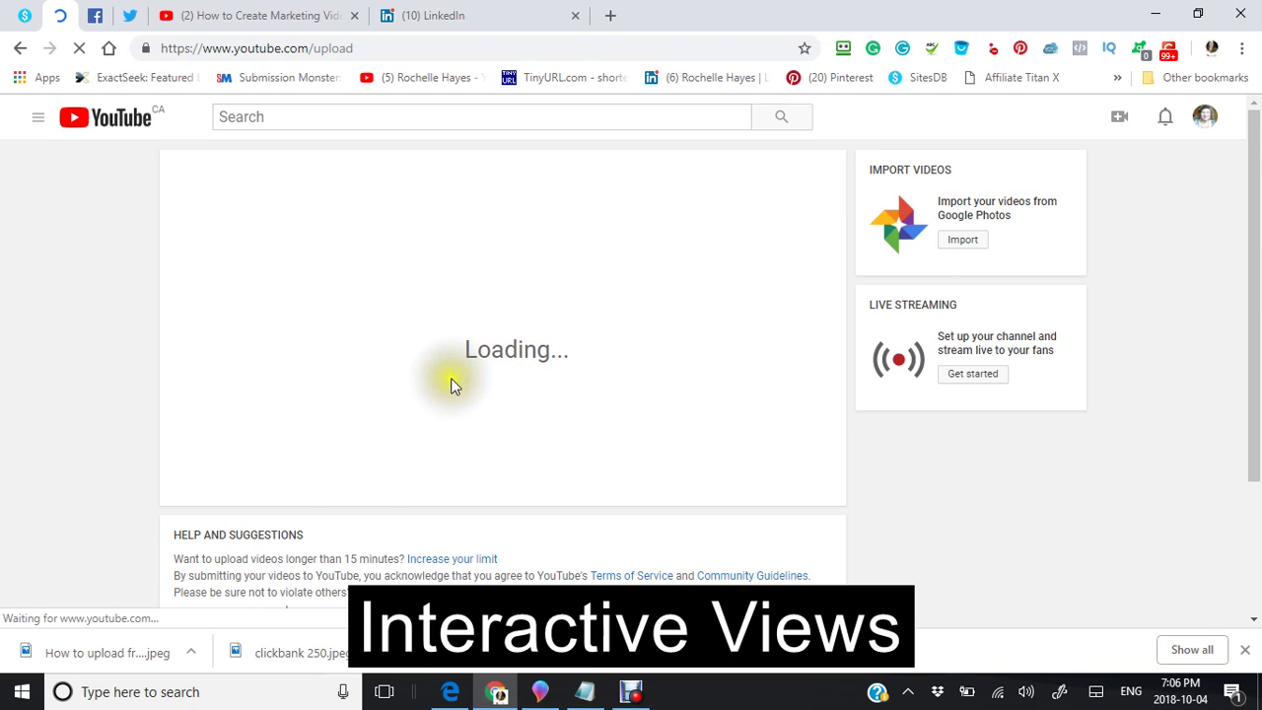
{"action": "left_click", "coordinate": [494, 352]}
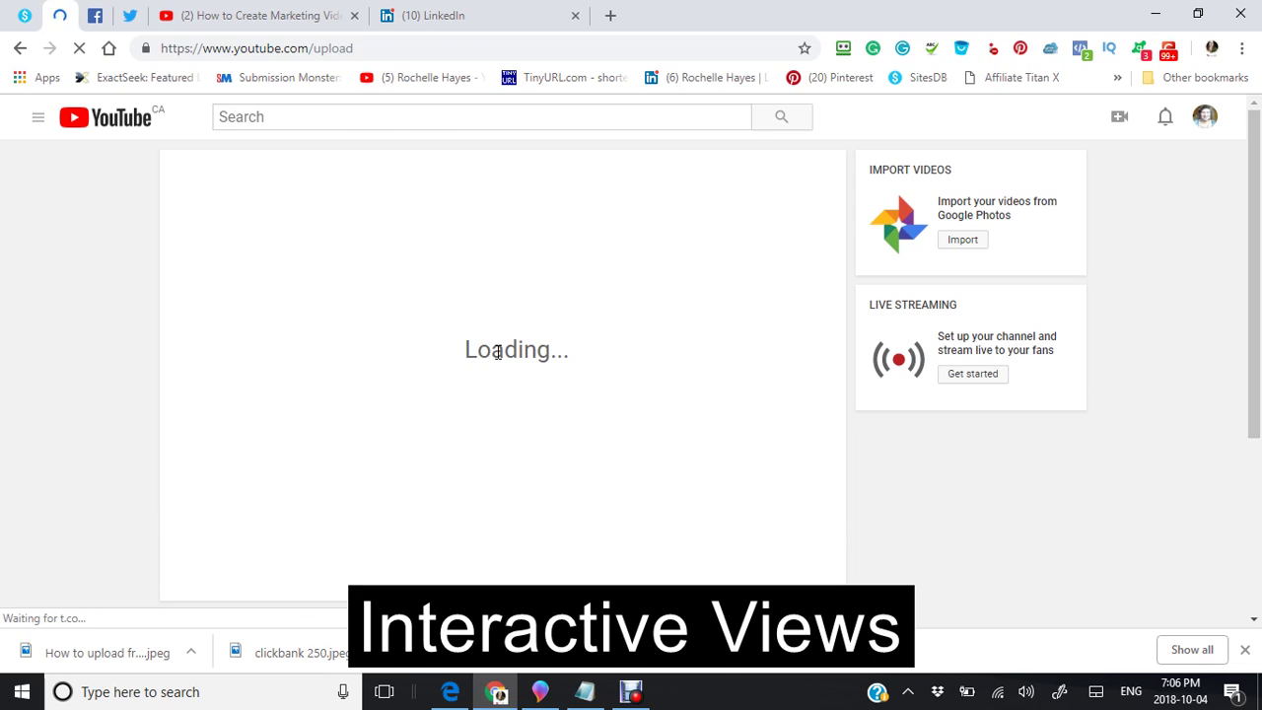
{"action": "left_click", "coordinate": [498, 352]}
{"action": "left_click", "coordinate": [505, 284]}
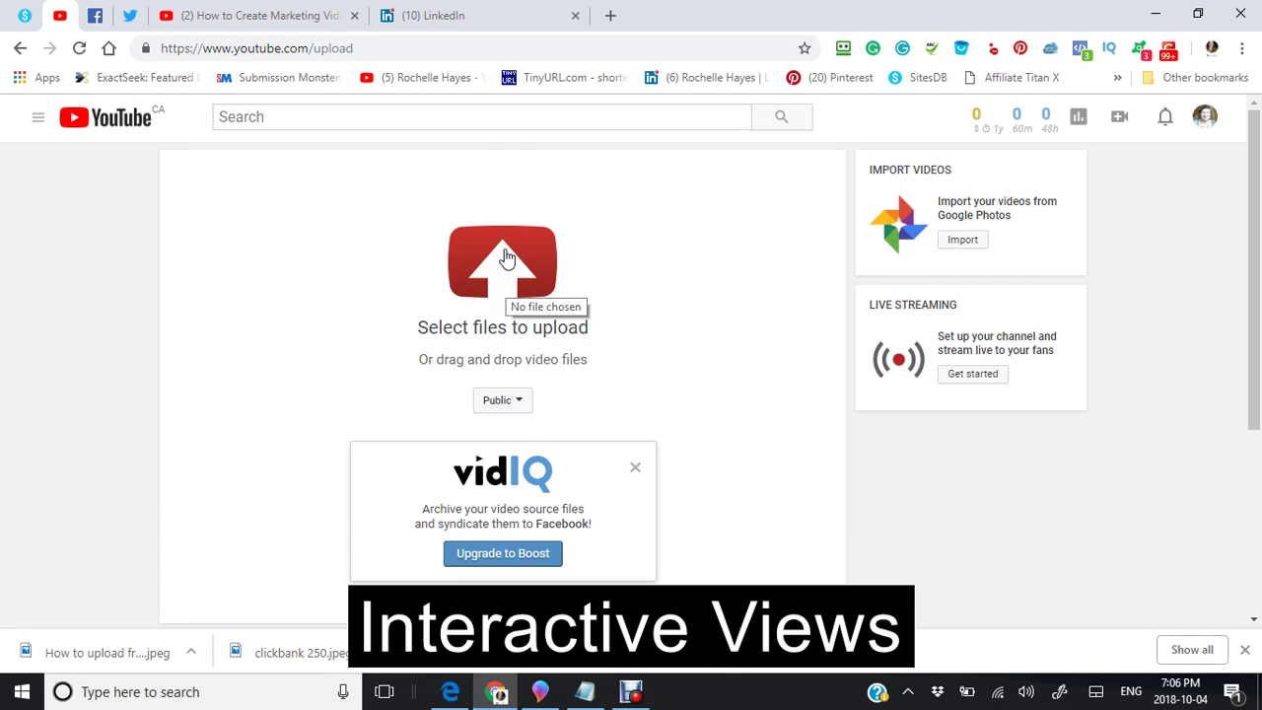
- Upload How+to+Create+Marketing+Videos+on+a+Budget, picked from Quick access recent files
{"action": "left_click", "coordinate": [505, 257]}
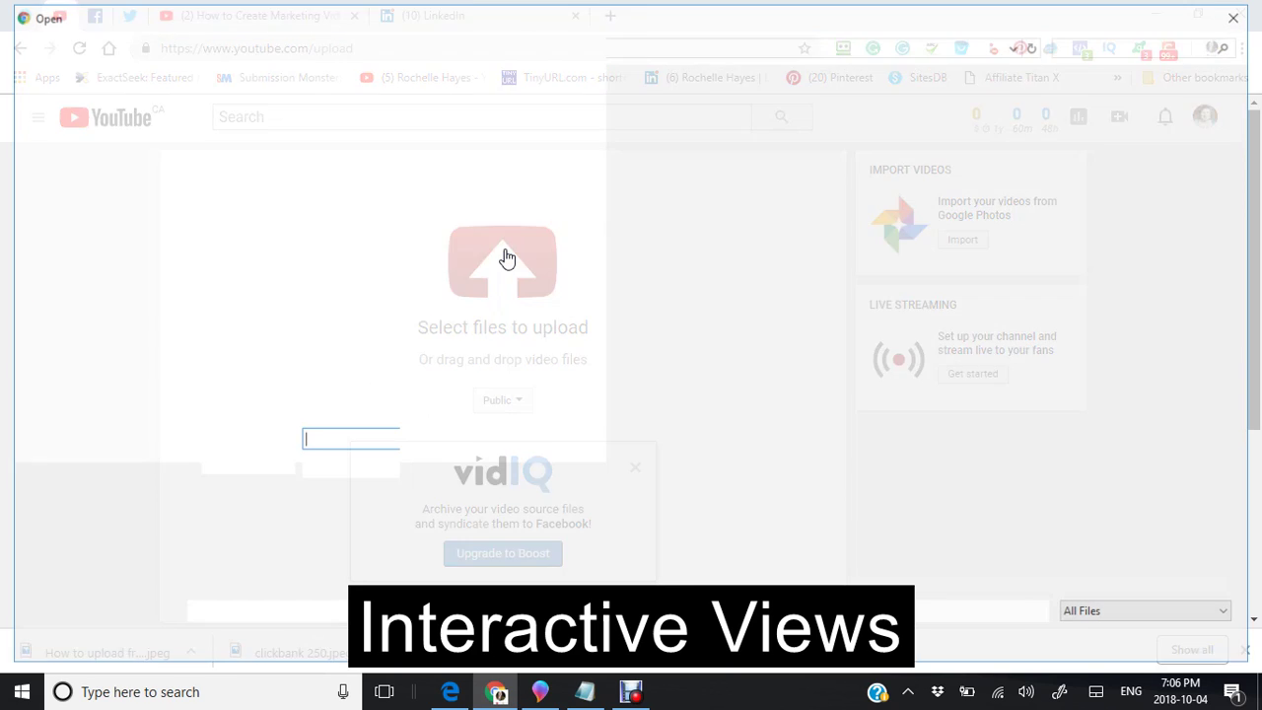
{"action": "mouse_move", "coordinate": [69, 158]}
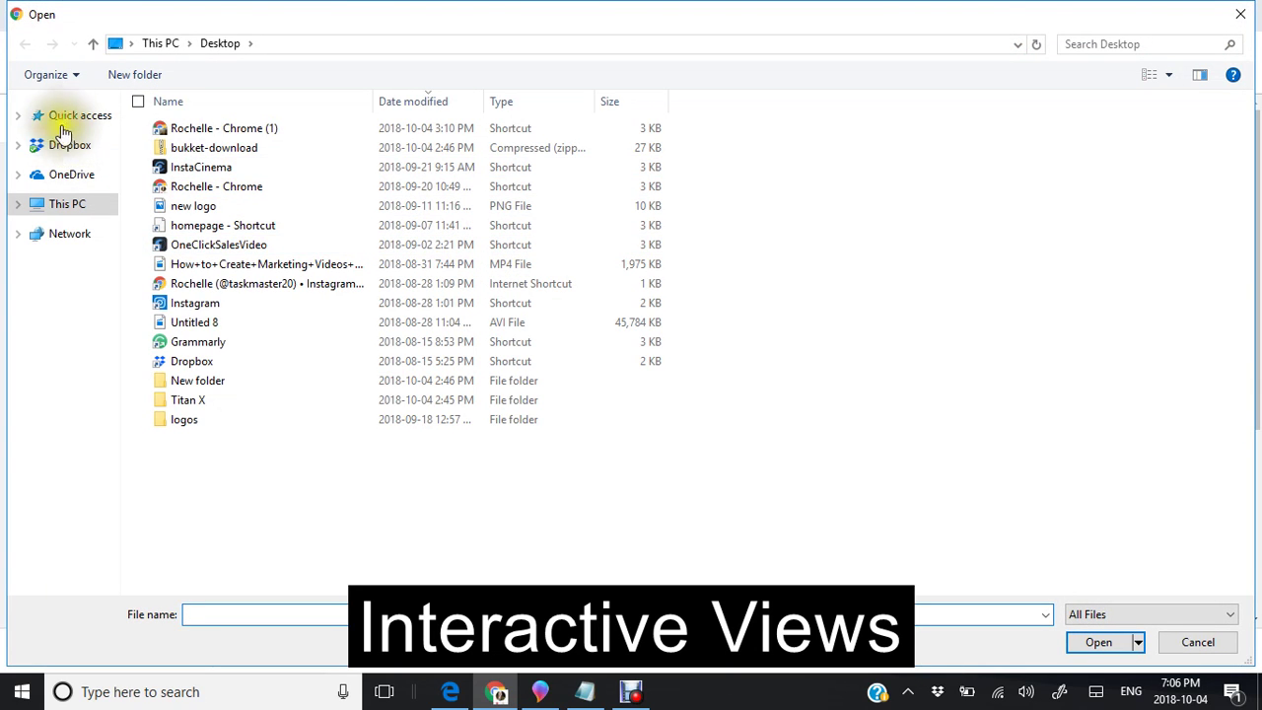
{"action": "left_click", "coordinate": [64, 117]}
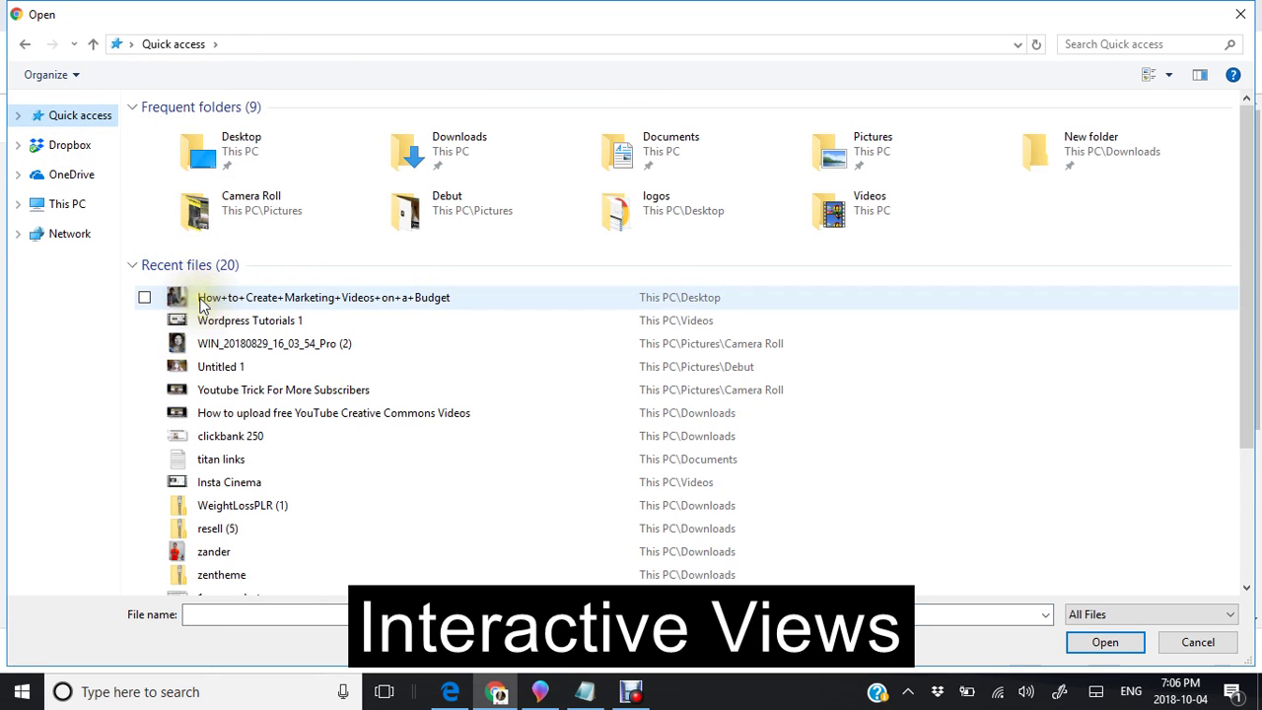
{"action": "left_click", "coordinate": [178, 297]}
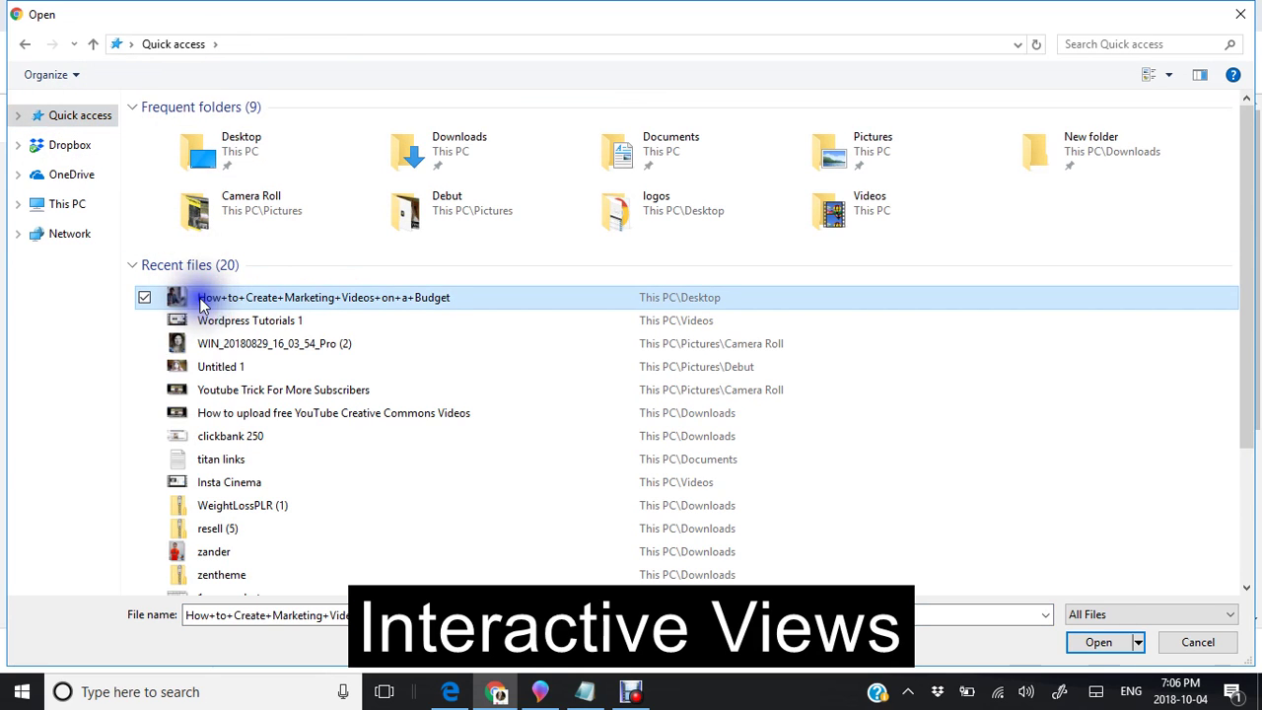
{"action": "left_click", "coordinate": [1084, 642]}
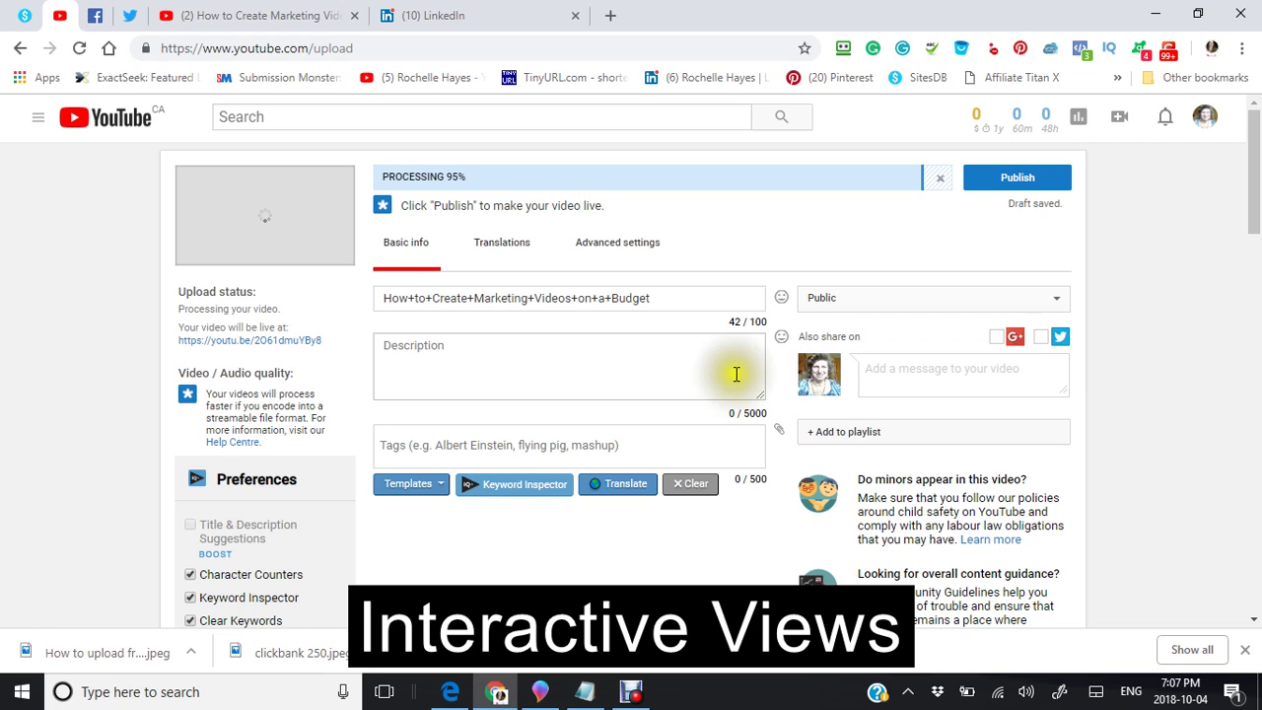
- Publish the marketing video with its filename title, leaving description and tags empty
{"action": "left_click", "coordinate": [385, 350]}
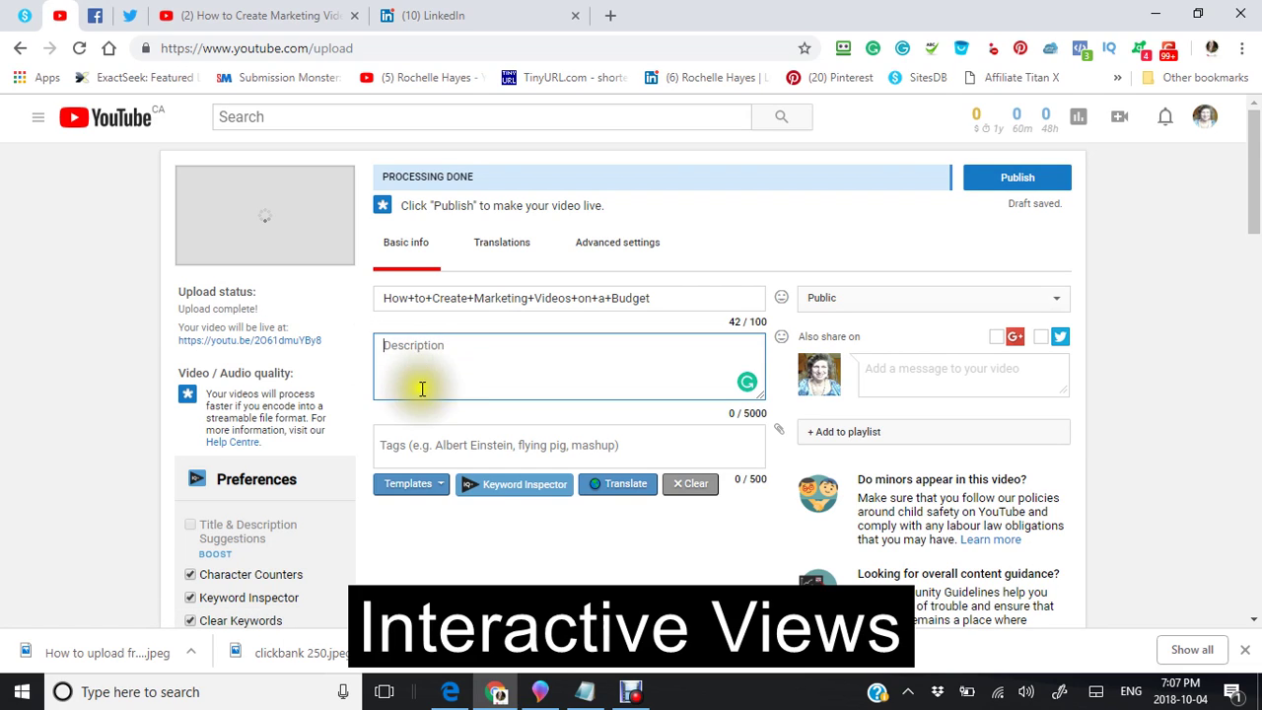
{"action": "left_click", "coordinate": [385, 446]}
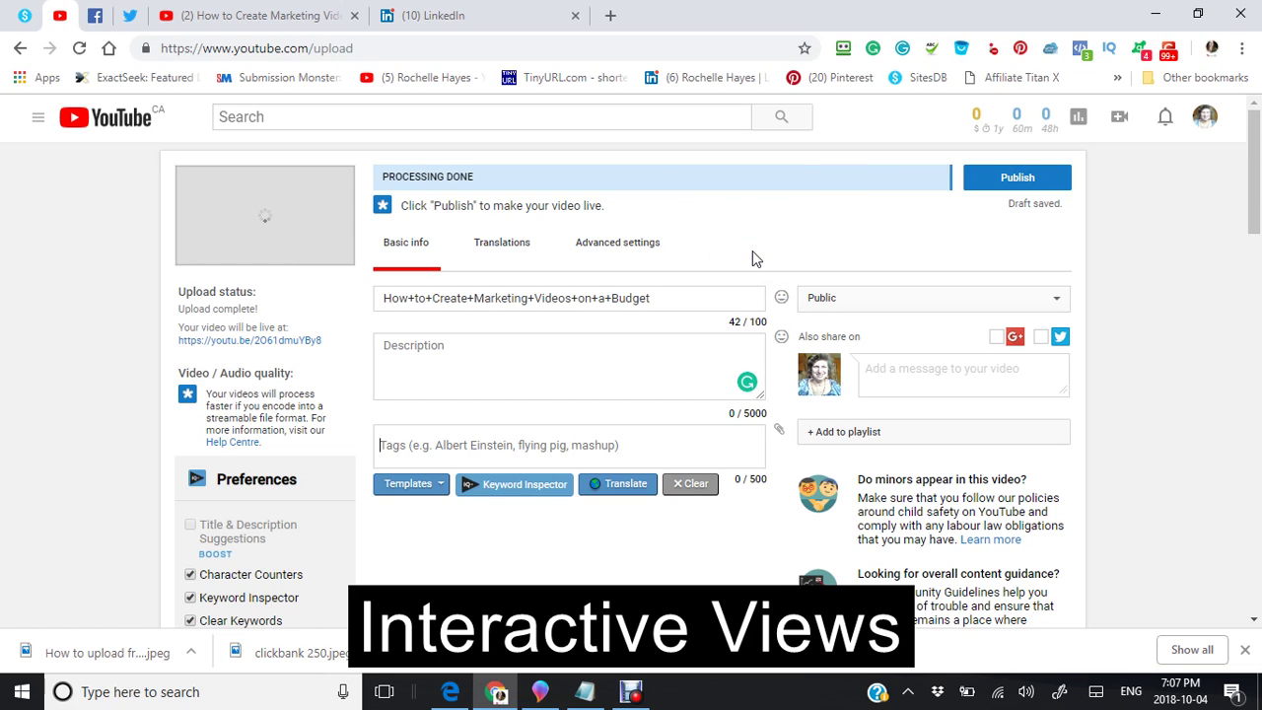
{"action": "left_click", "coordinate": [1030, 187]}
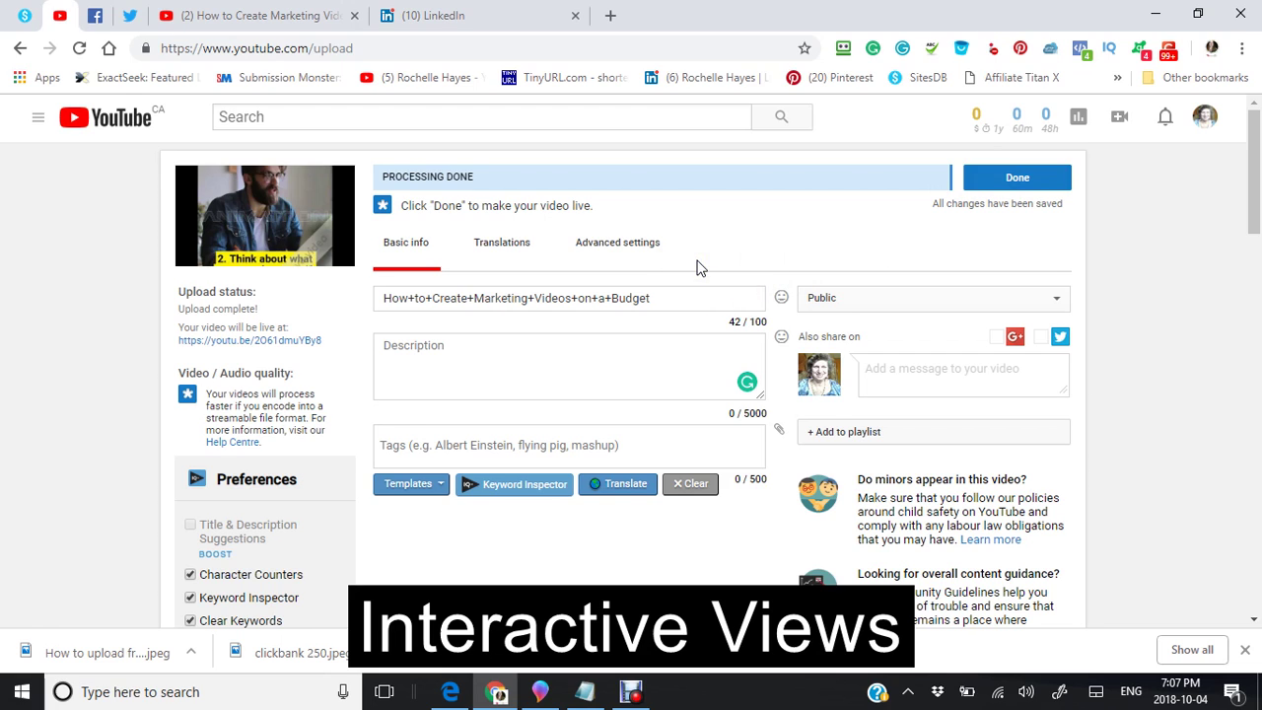
{"action": "scroll", "coordinate": [696, 264], "scroll_direction": "down", "scroll_amount": 3}
{"action": "scroll", "coordinate": [696, 265], "scroll_direction": "up", "scroll_amount": 3}
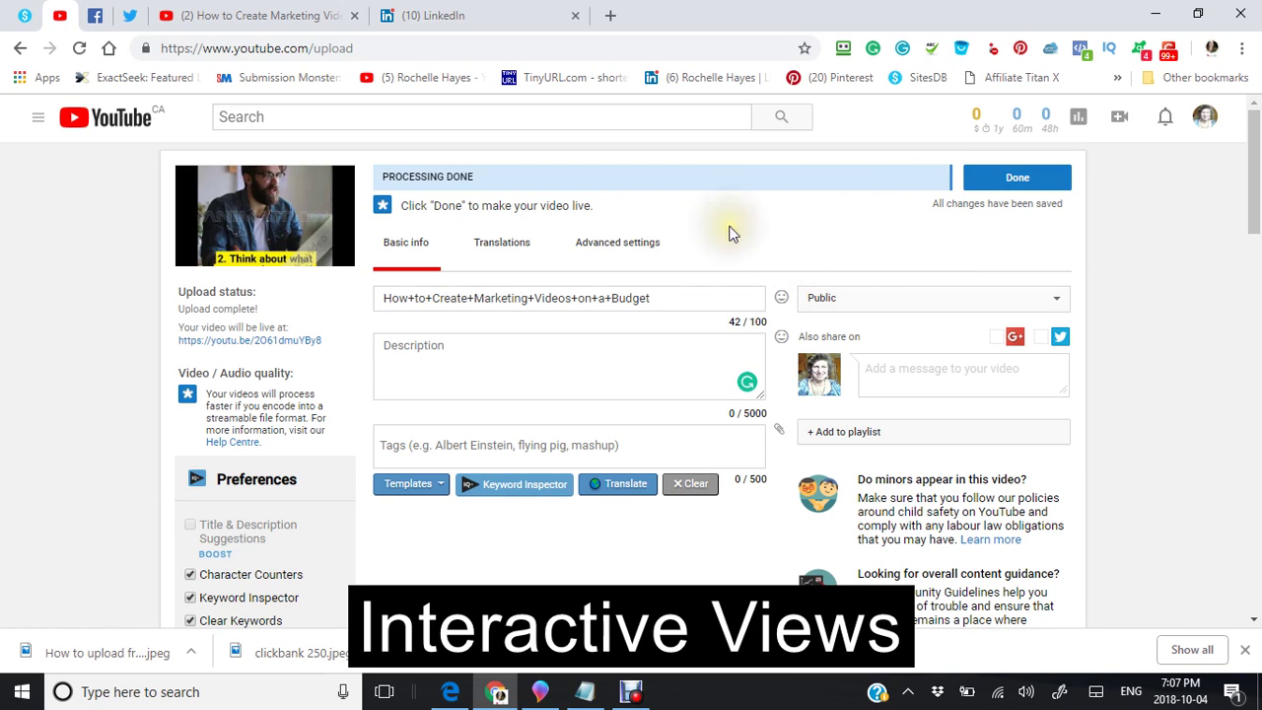
- Finish with Done to reach the share page showing the youtu.be short link and social icons
{"action": "left_click", "coordinate": [1009, 180]}
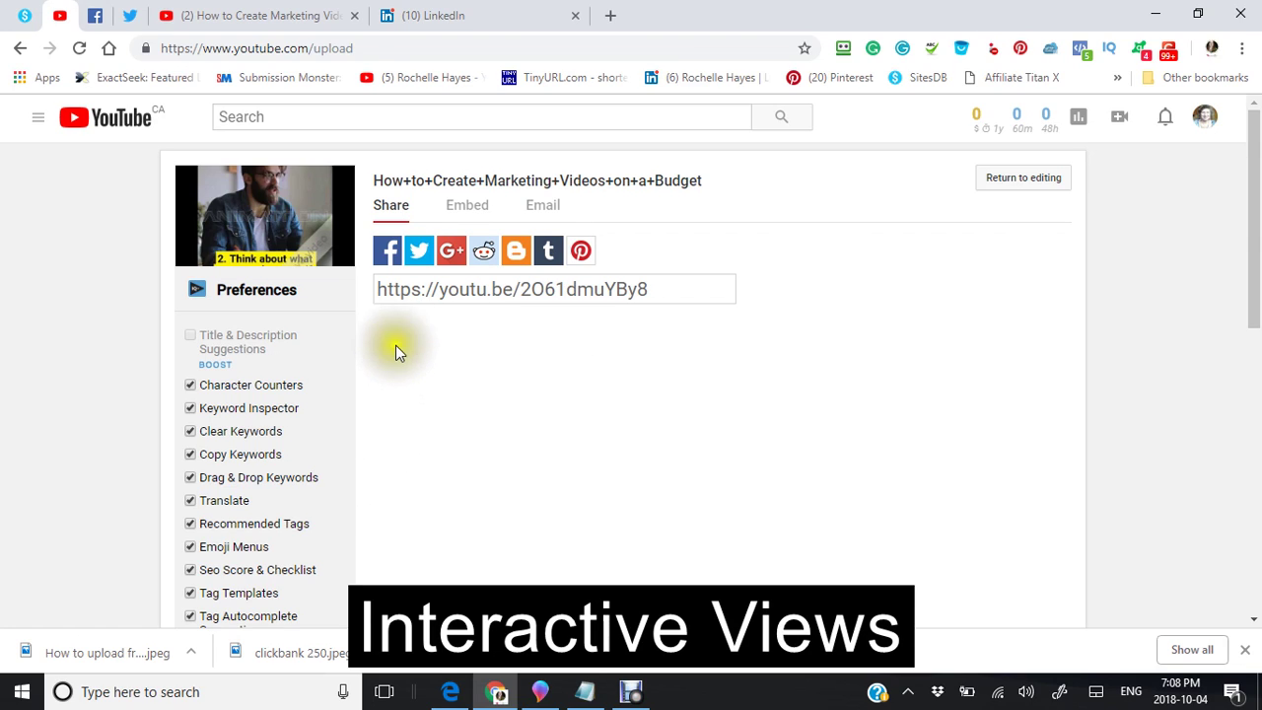
- Open the Share on Facebook popup for the video, then close it
{"action": "left_click", "coordinate": [388, 259]}
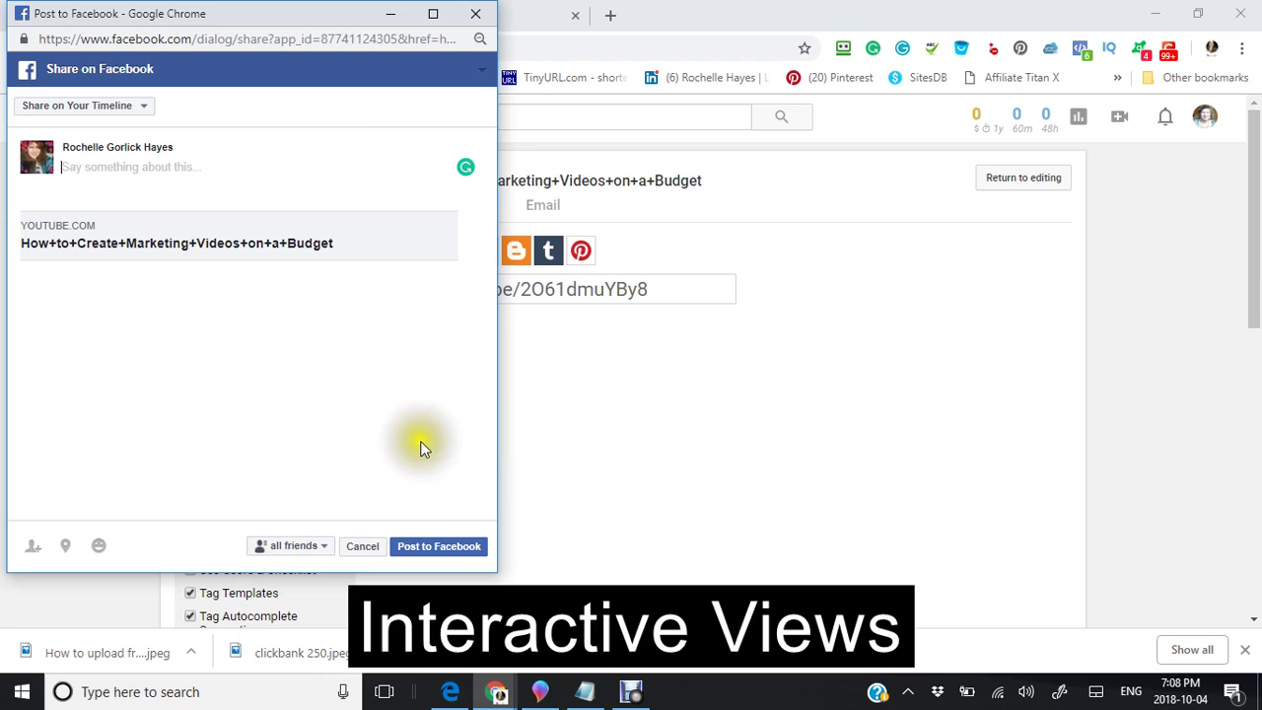
{"action": "left_click", "coordinate": [477, 14]}
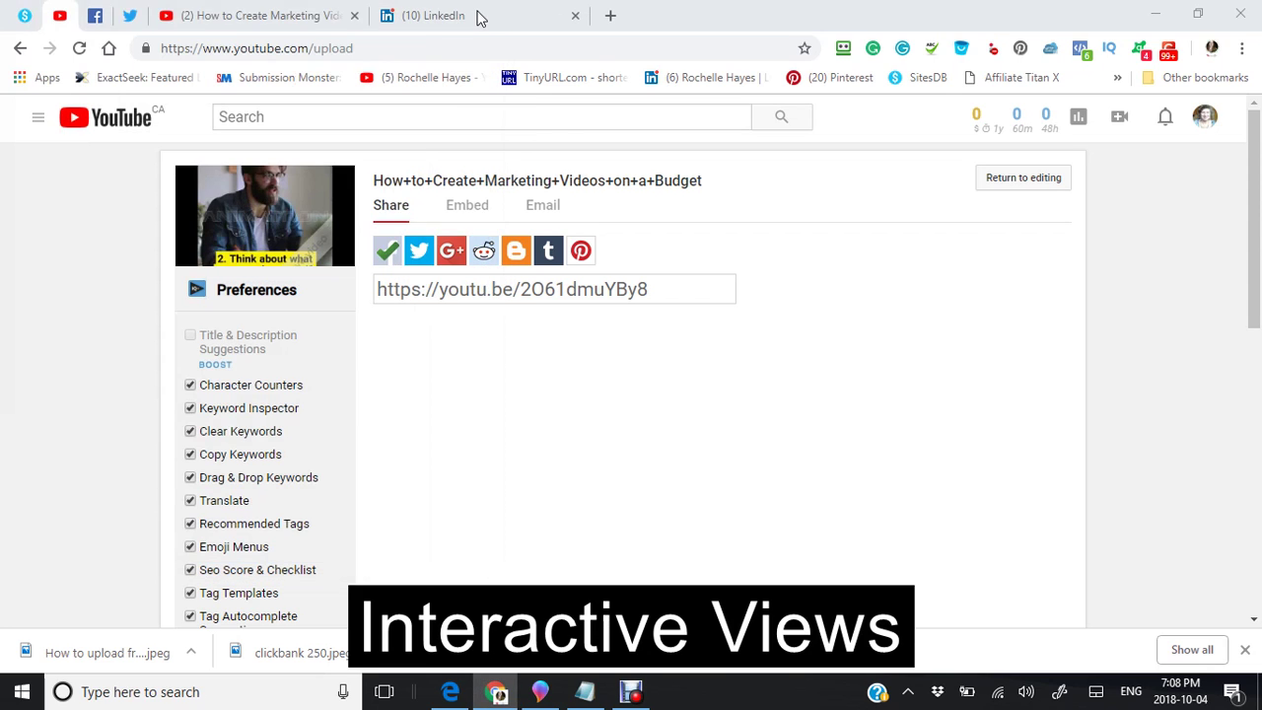
- Tweet the video's title line and short link from the Twitter share window
{"action": "left_click", "coordinate": [419, 256]}
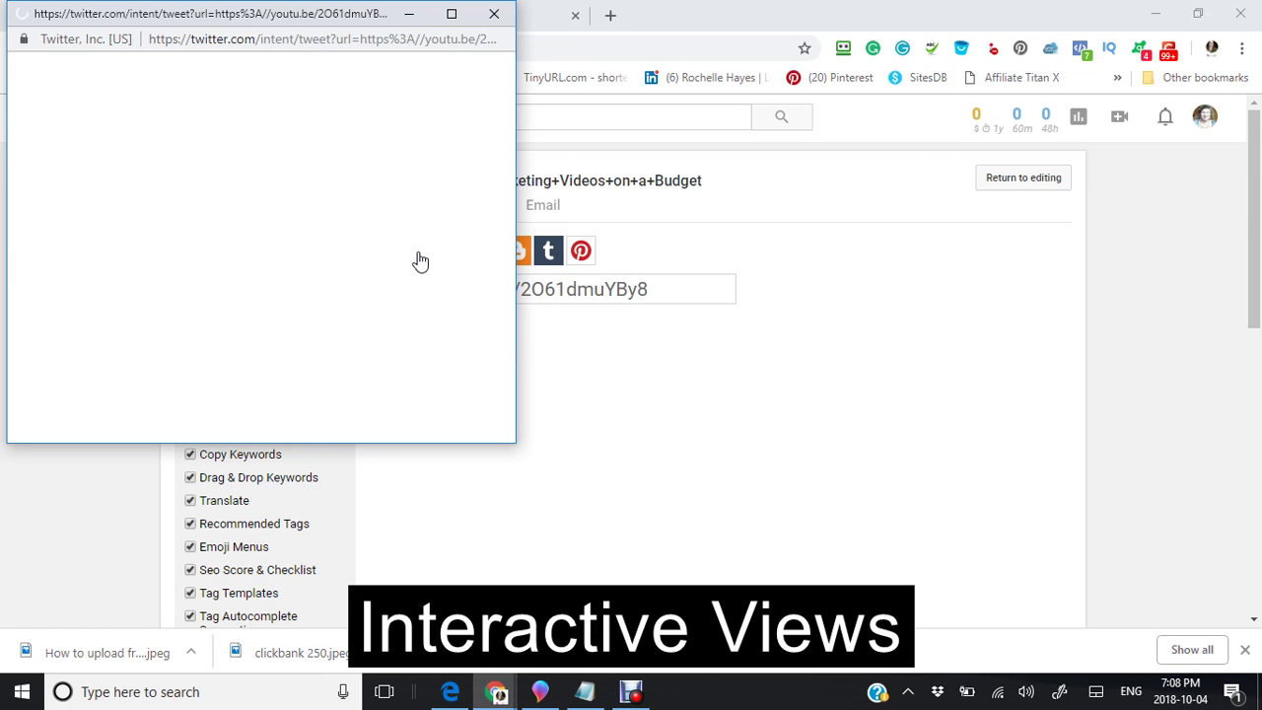
{"action": "left_click", "coordinate": [513, 337]}
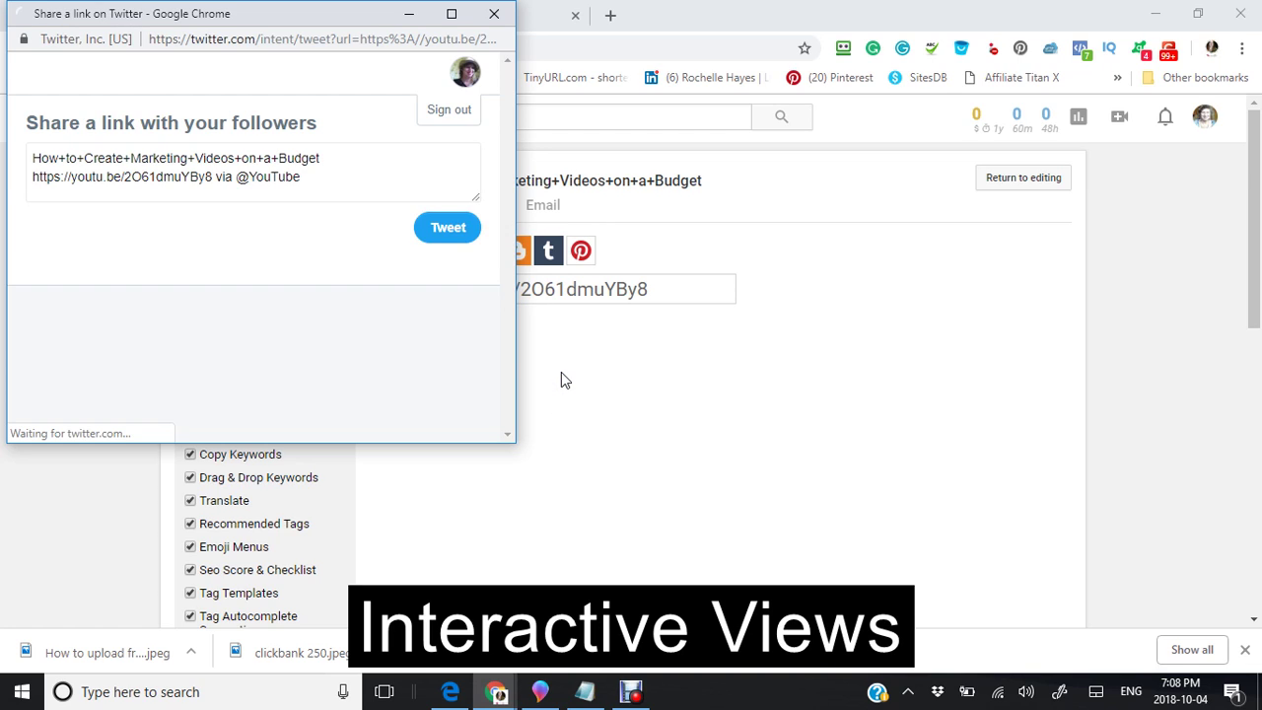
{"action": "triple_click", "coordinate": [98, 158]}
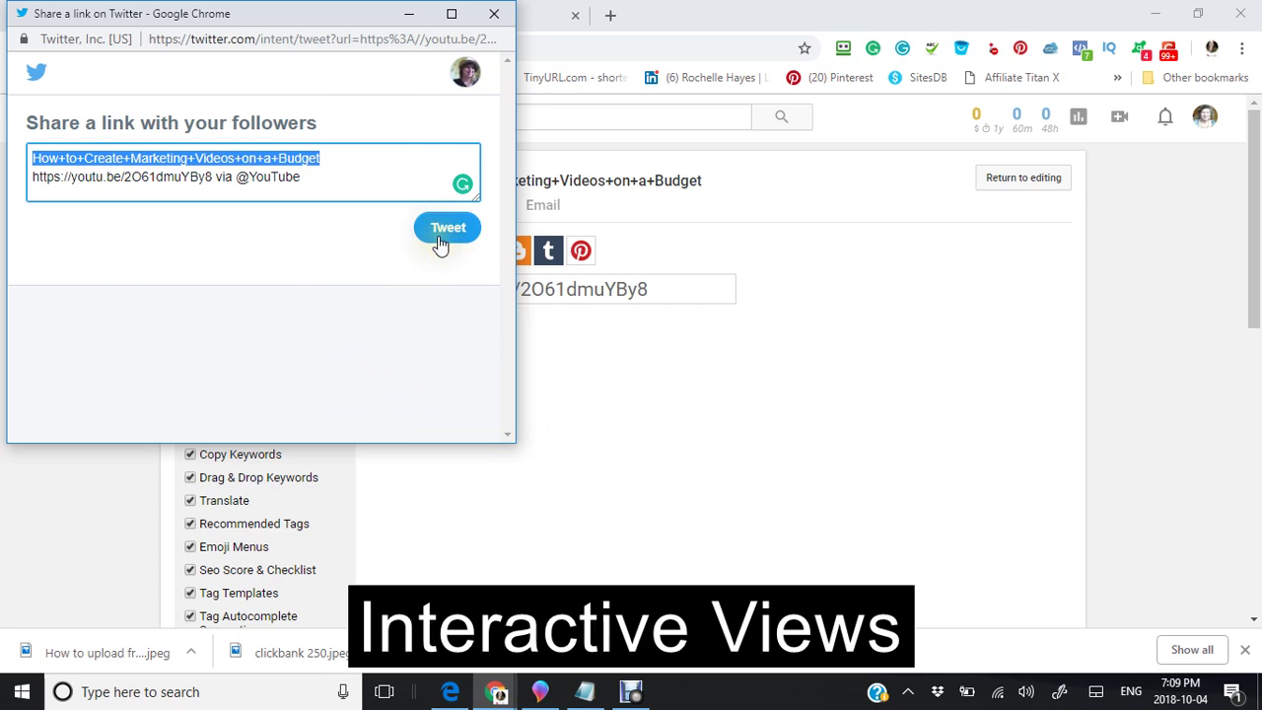
{"action": "left_click", "coordinate": [493, 14]}
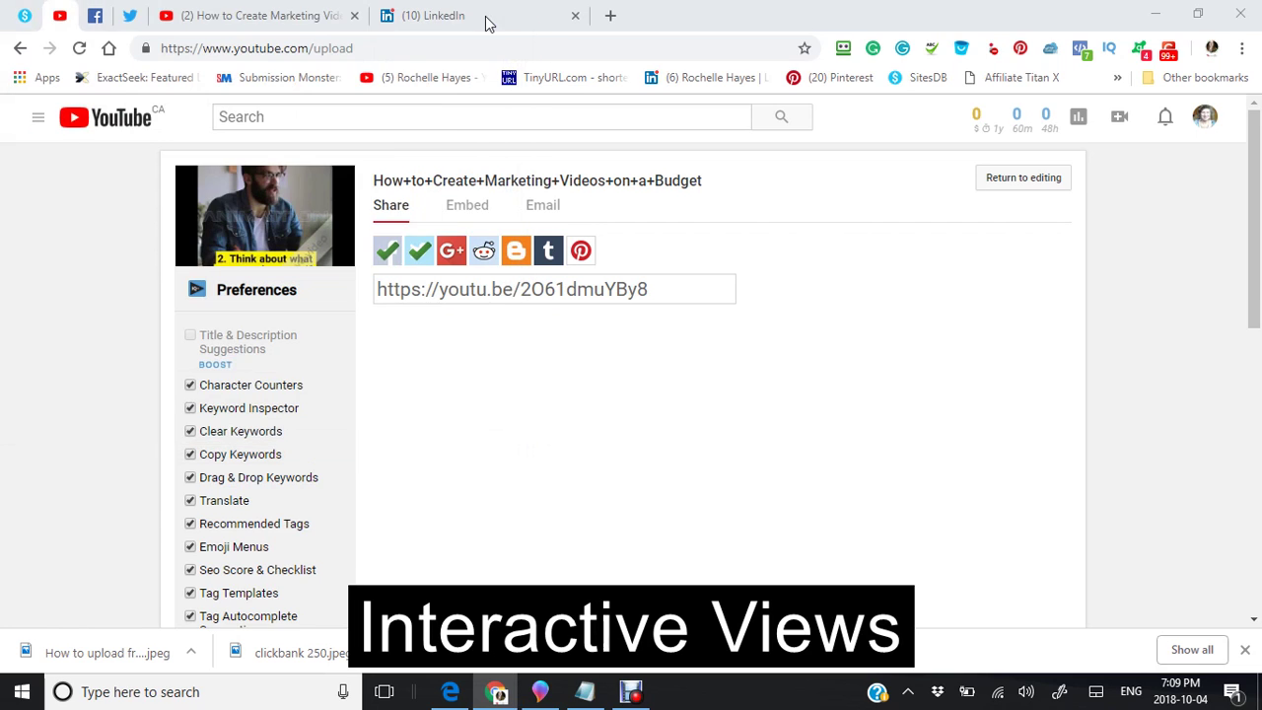
- Post the marketing video to Google+ and close its share window
{"action": "left_click", "coordinate": [449, 258]}
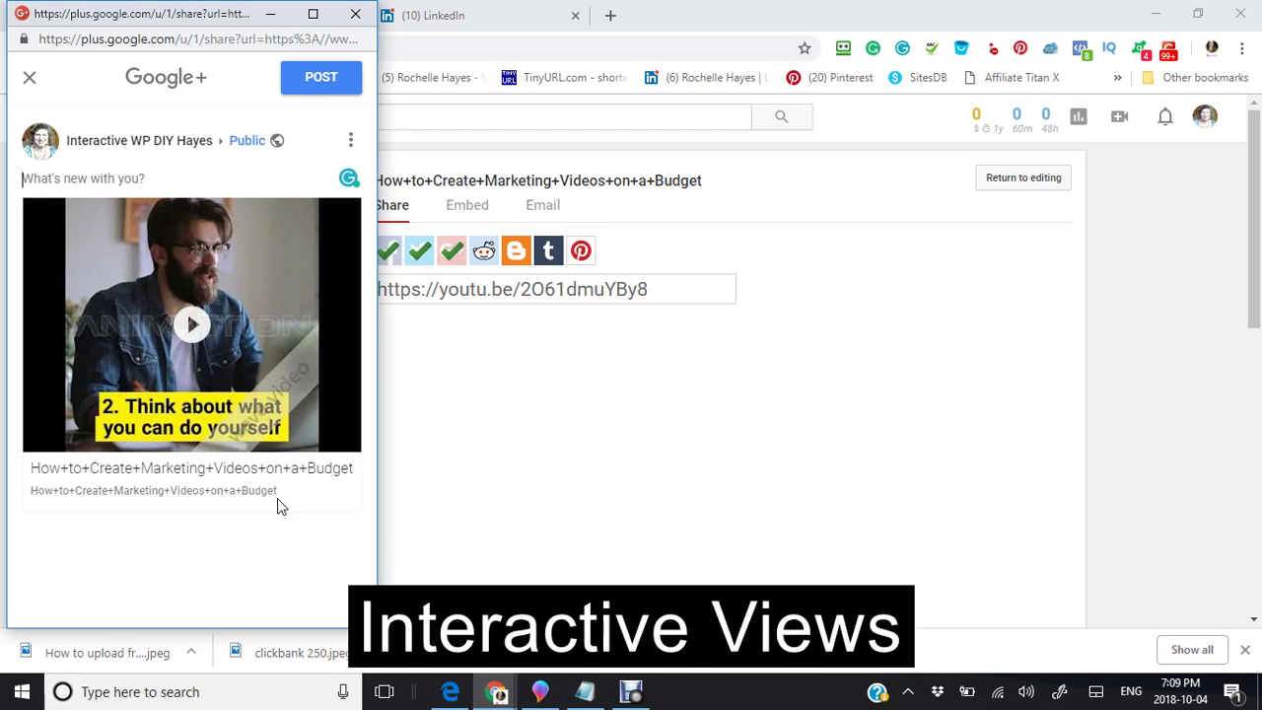
{"action": "left_click", "coordinate": [392, 118]}
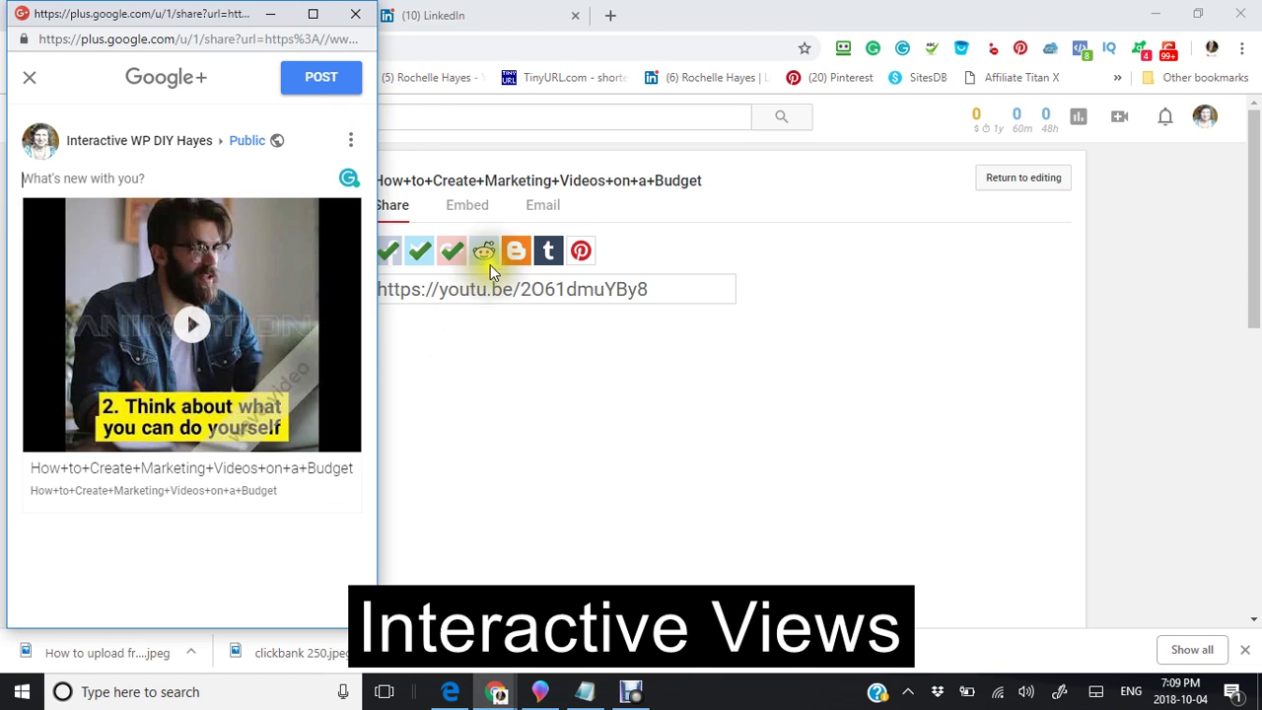
{"action": "left_click", "coordinate": [354, 14]}
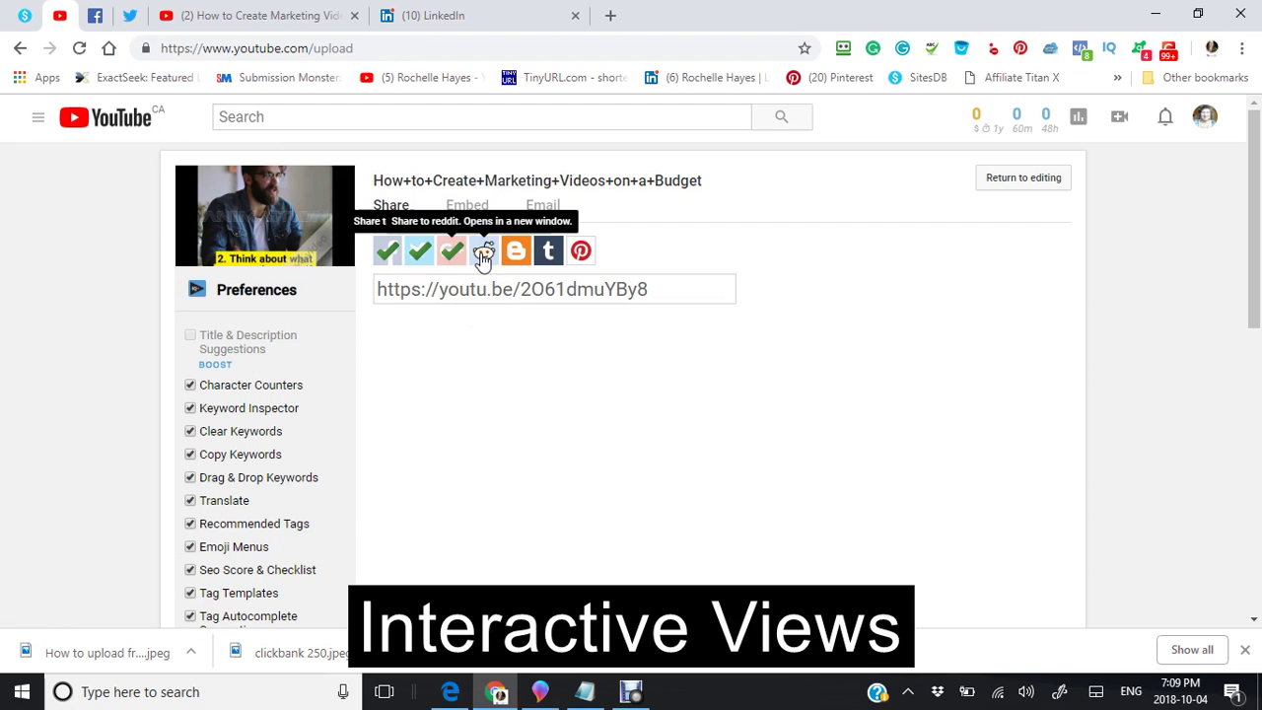
- Open the prefilled reddit link post for the video, then close that window
{"action": "left_click", "coordinate": [483, 254]}
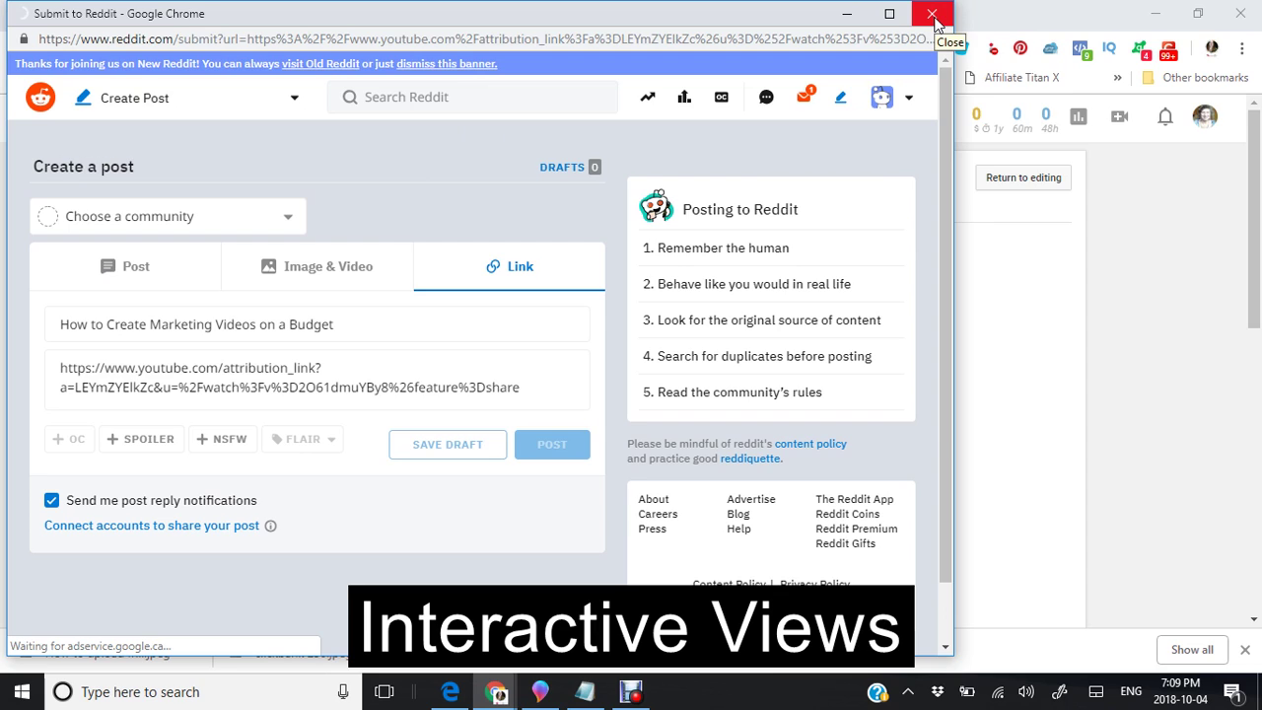
{"action": "left_click", "coordinate": [931, 13]}
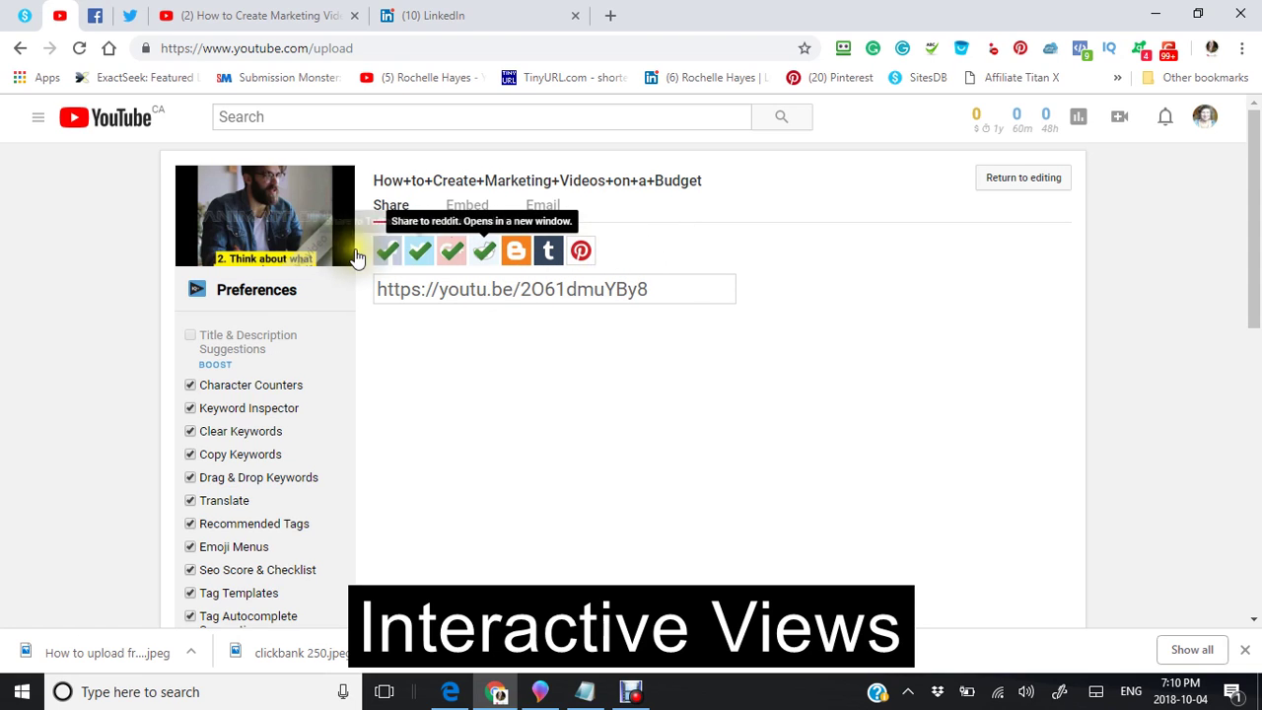
{"action": "left_click", "coordinate": [671, 247]}
{"action": "left_click", "coordinate": [691, 268]}
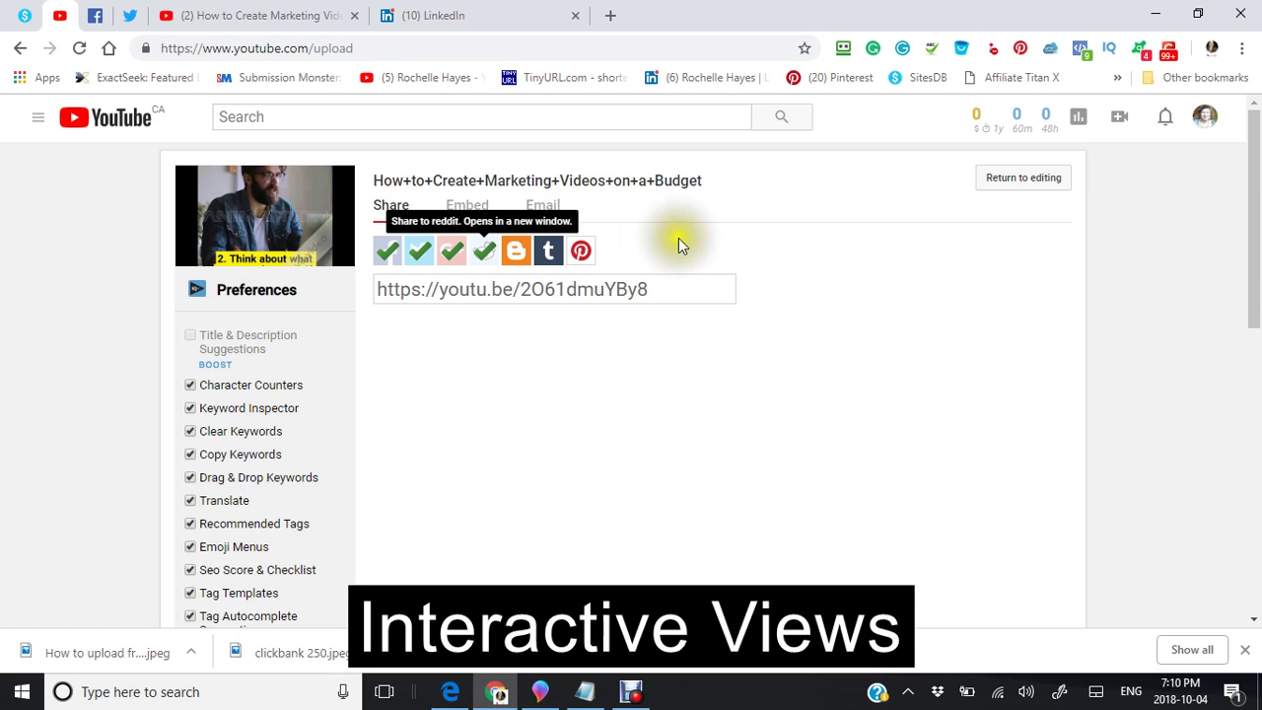
{"action": "left_click", "coordinate": [656, 288]}
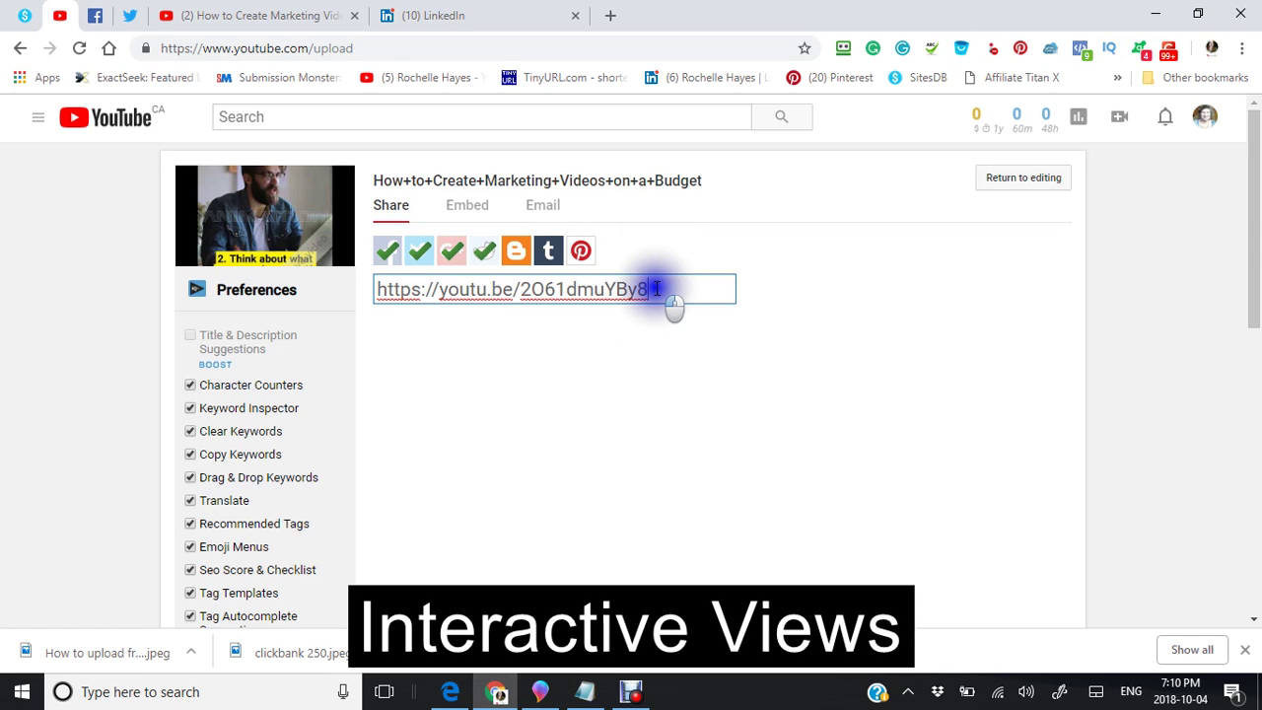
{"action": "left_click_drag", "start_coordinate": [655, 289], "coordinate": [254, 293]}
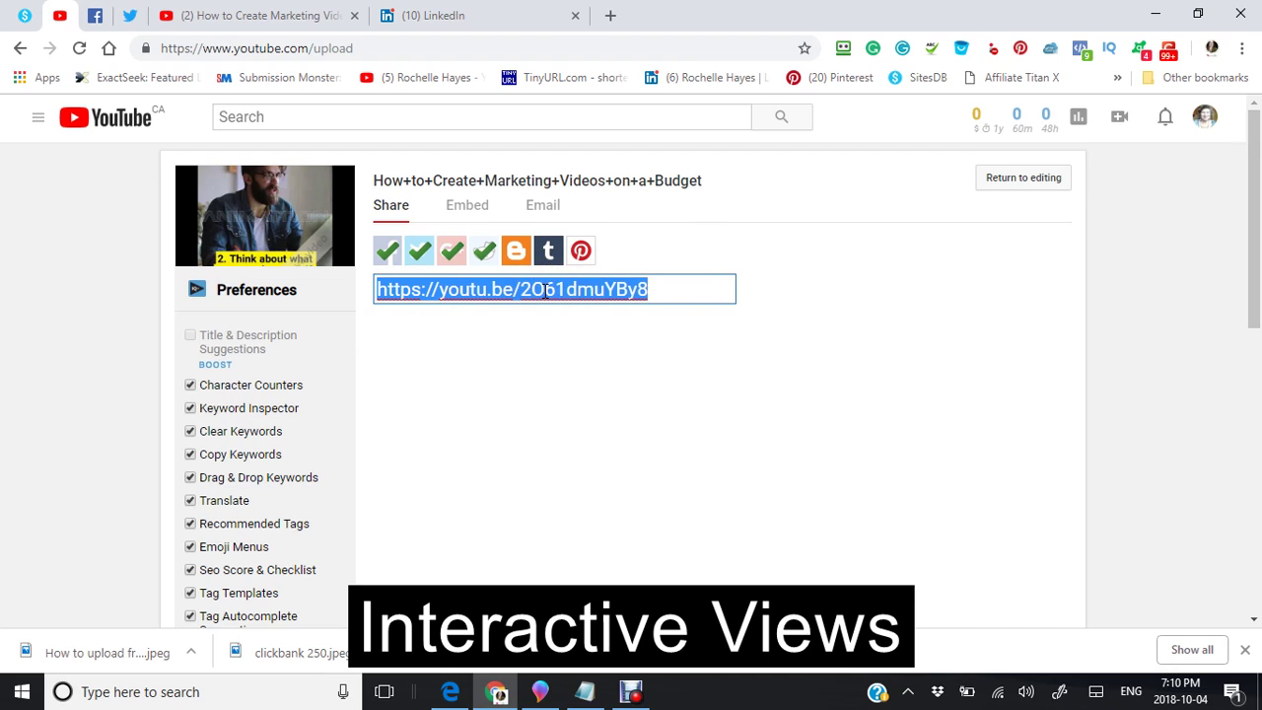
{"action": "right_click", "coordinate": [543, 292]}
{"action": "left_click", "coordinate": [582, 327]}
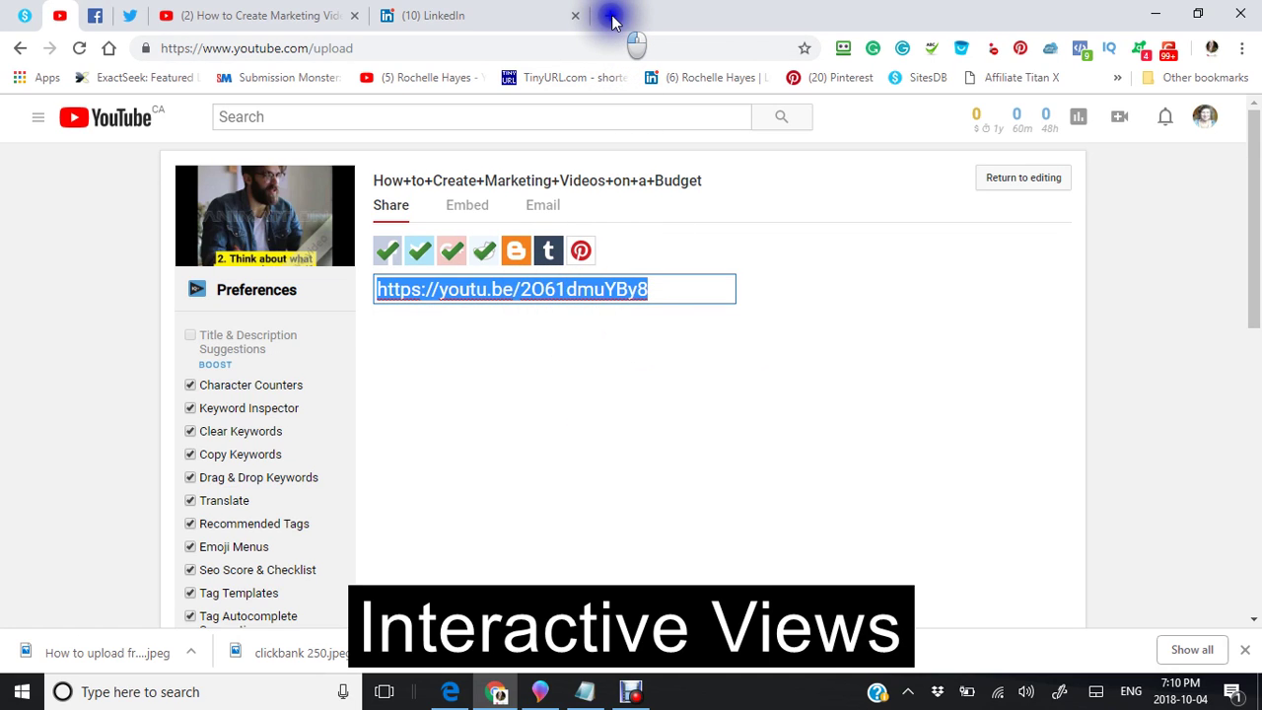
- Load the copied short link in a new browser tab
{"action": "left_click", "coordinate": [611, 17]}
{"action": "right_click", "coordinate": [169, 48]}
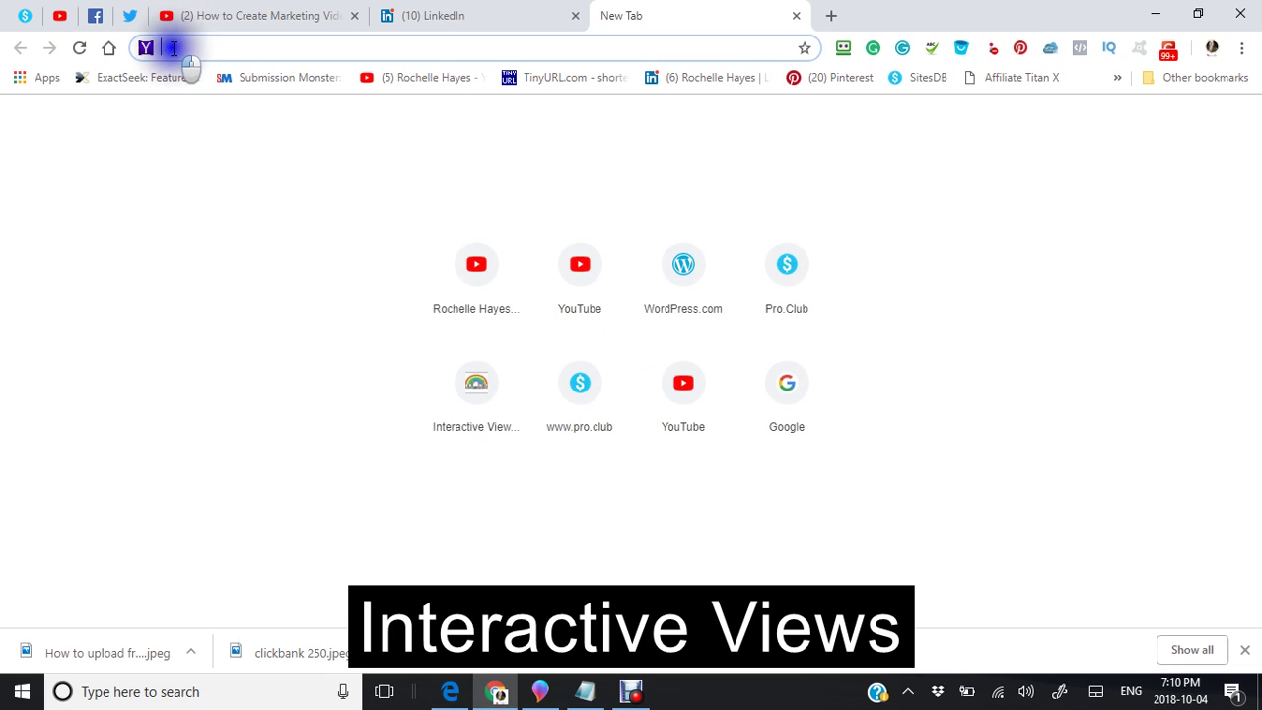
{"action": "left_click", "coordinate": [206, 140]}
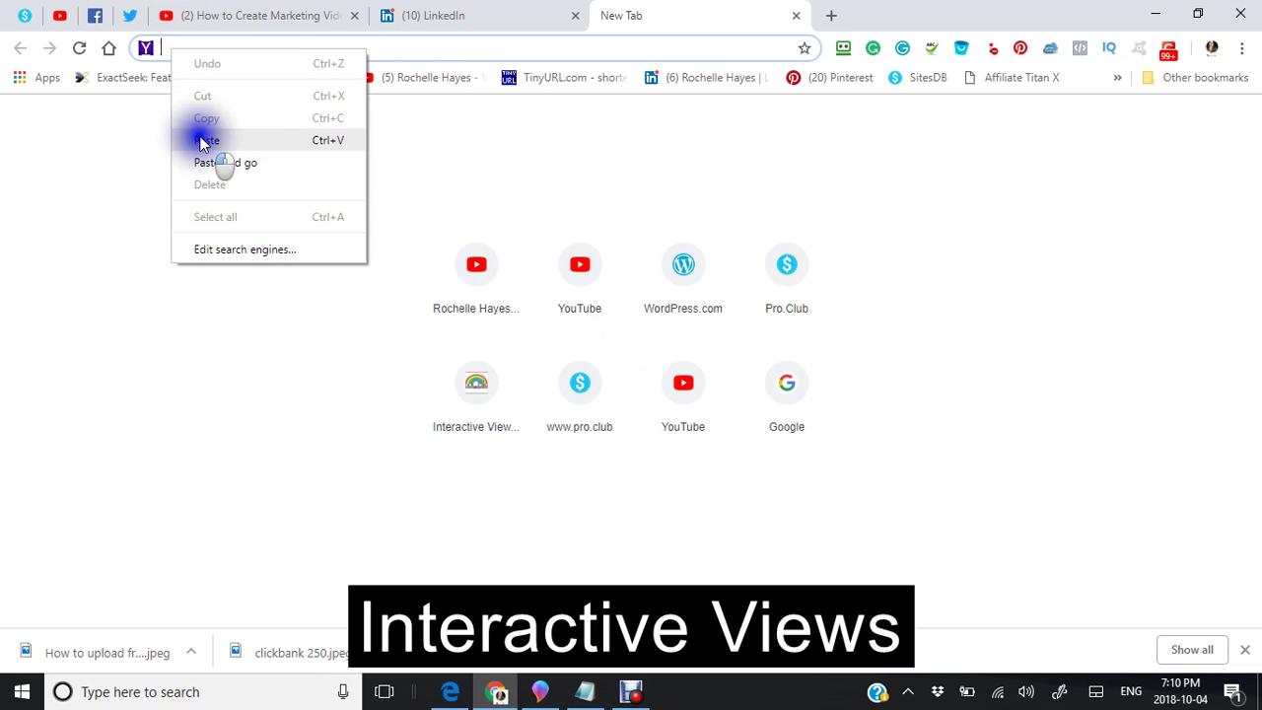
{"action": "left_click", "coordinate": [218, 84]}
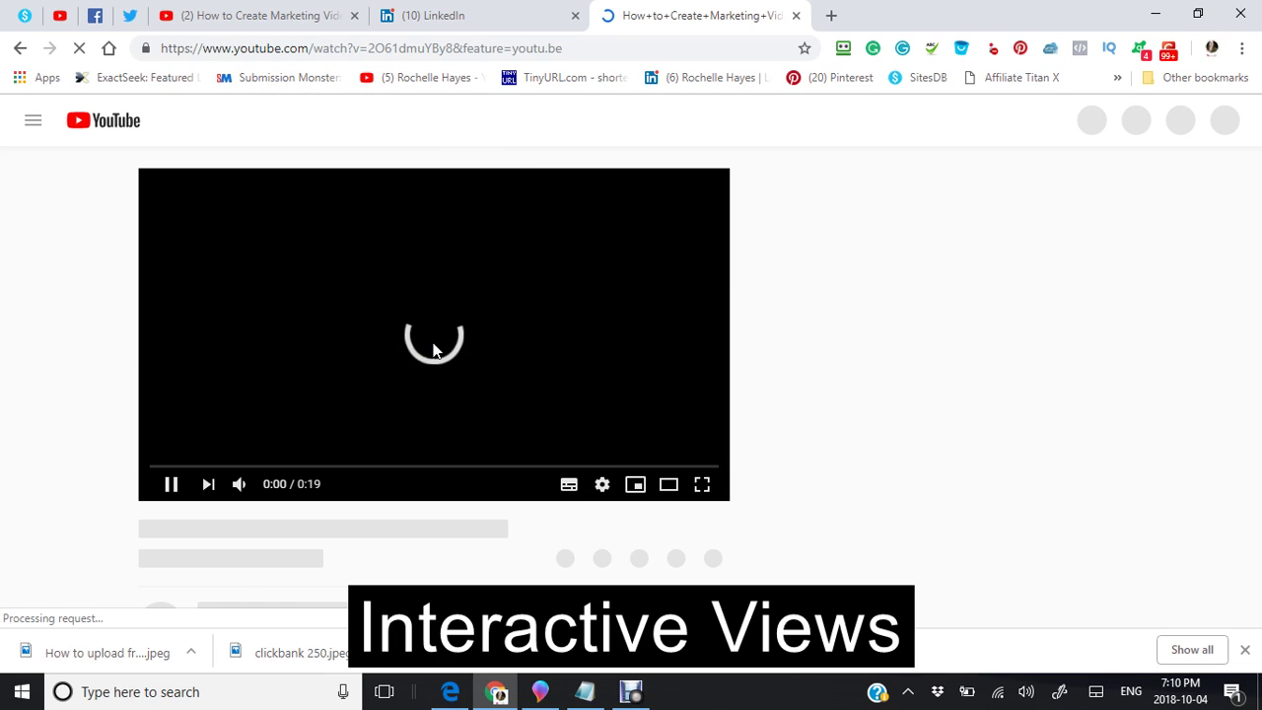
- Pause and resume the video on its watch page, scrolling through the page
{"action": "left_click", "coordinate": [792, 426]}
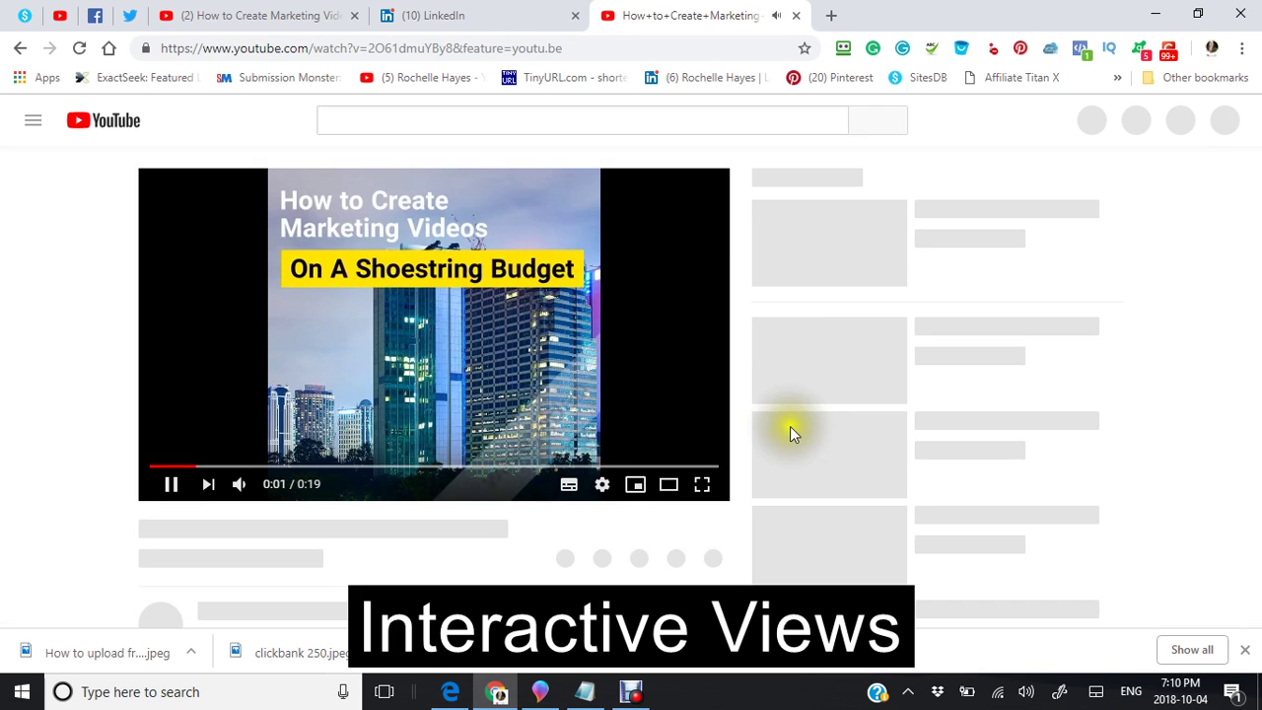
{"action": "key", "text": "space"}
{"action": "left_click", "coordinate": [726, 472]}
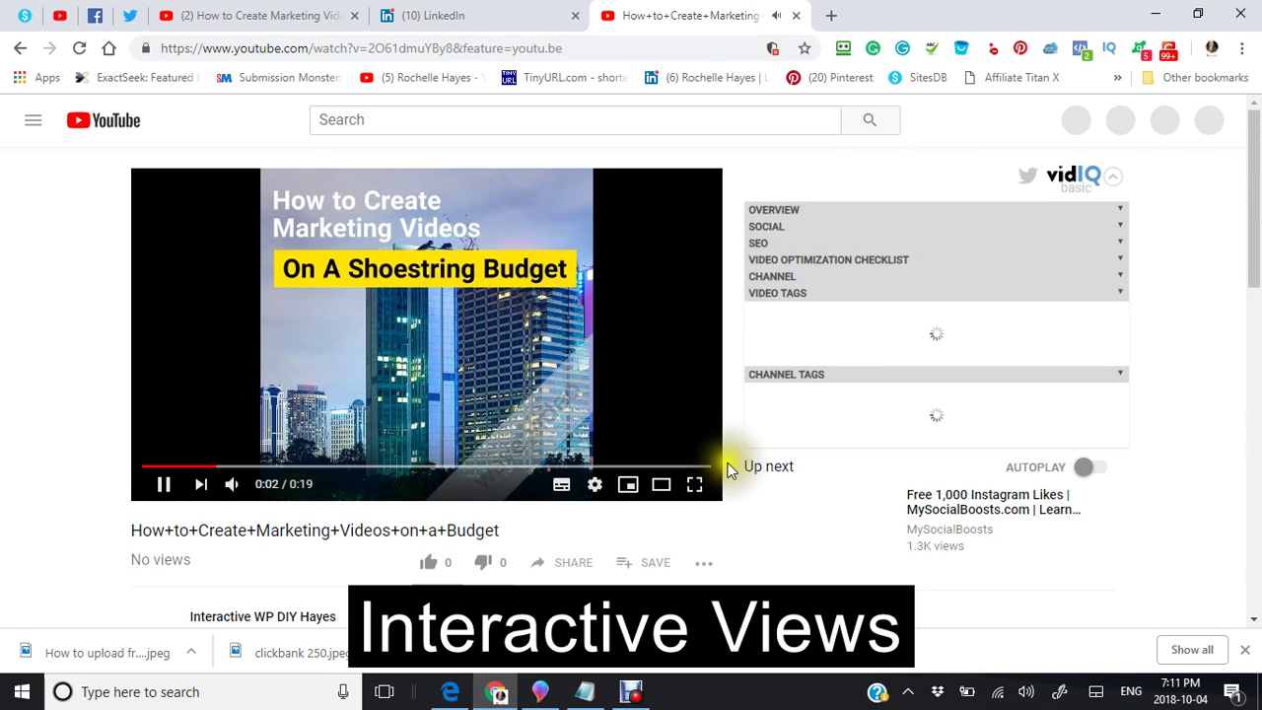
{"action": "scroll", "coordinate": [727, 527], "scroll_direction": "down", "scroll_amount": 3}
{"action": "scroll", "coordinate": [670, 513], "scroll_direction": "down", "scroll_amount": 1}
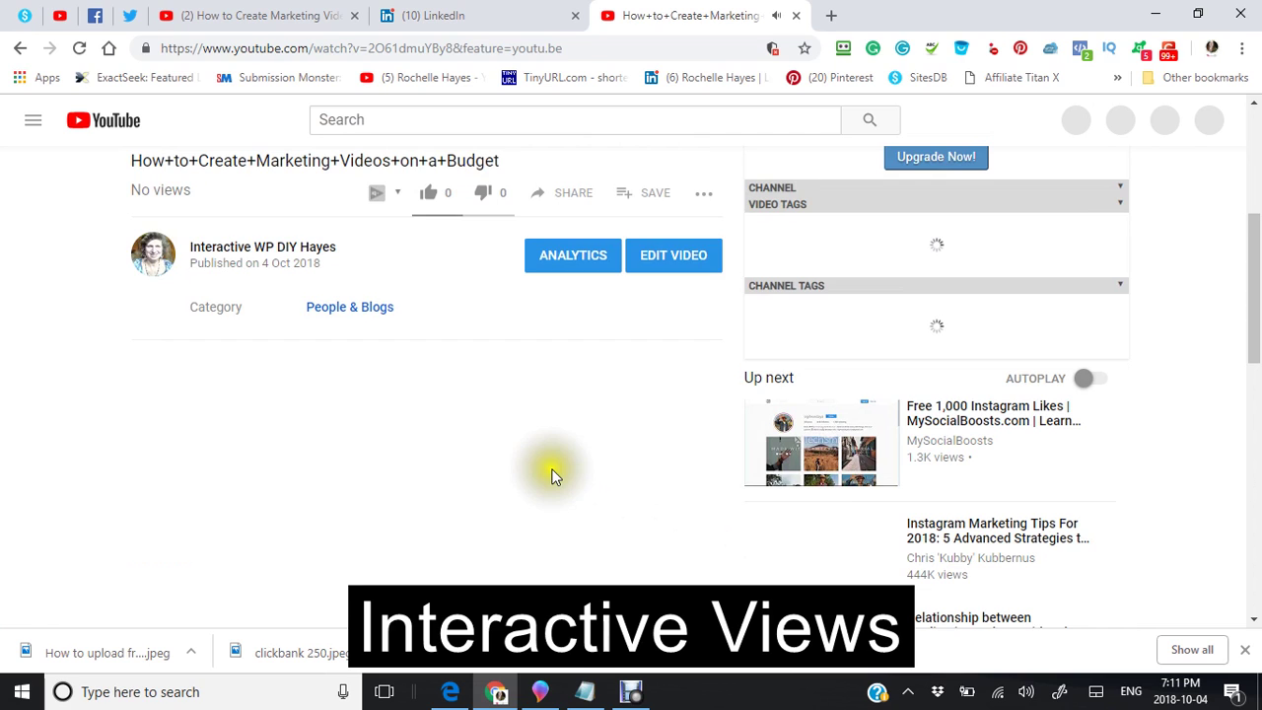
{"action": "scroll", "coordinate": [512, 468], "scroll_direction": "down", "scroll_amount": 1}
{"action": "scroll", "coordinate": [409, 434], "scroll_direction": "up", "scroll_amount": 2}
{"action": "scroll", "coordinate": [409, 427], "scroll_direction": "up", "scroll_amount": 3}
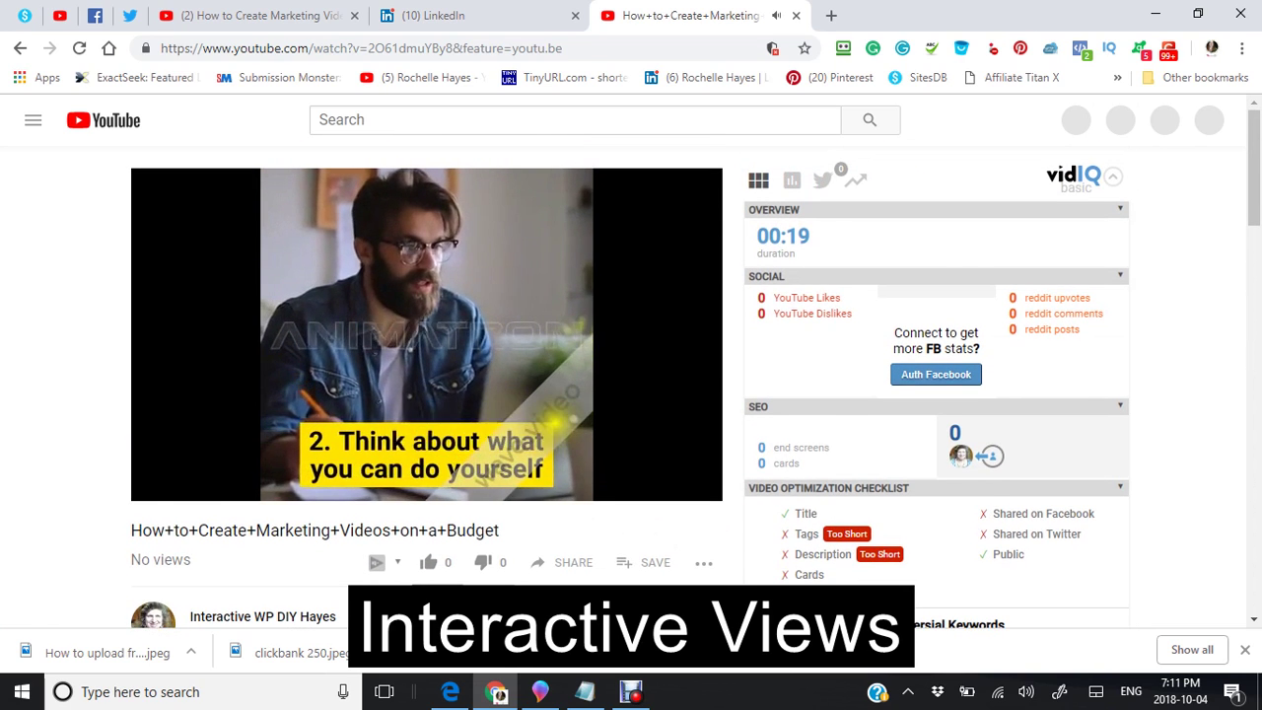
{"action": "scroll", "coordinate": [434, 335], "scroll_direction": "down", "scroll_amount": 2}
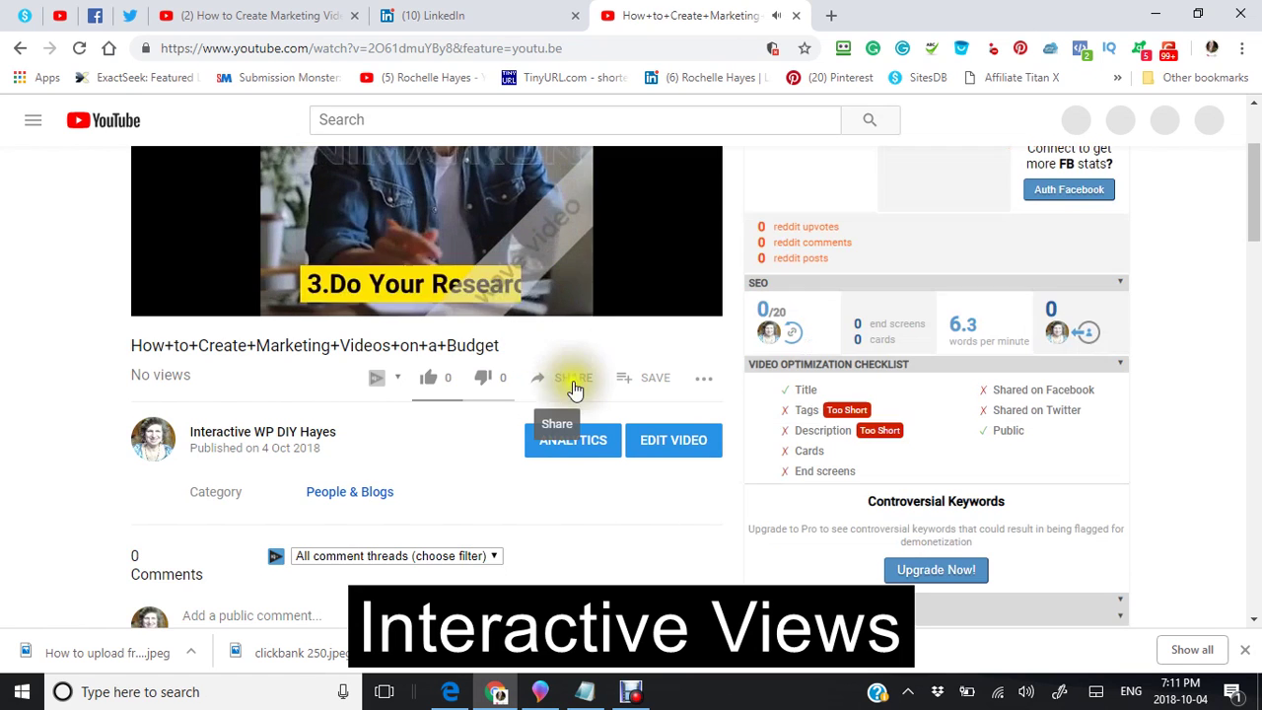
- Copy the video's iframe code from Share > Embed and close the Embed Video panel
{"action": "left_click", "coordinate": [575, 383]}
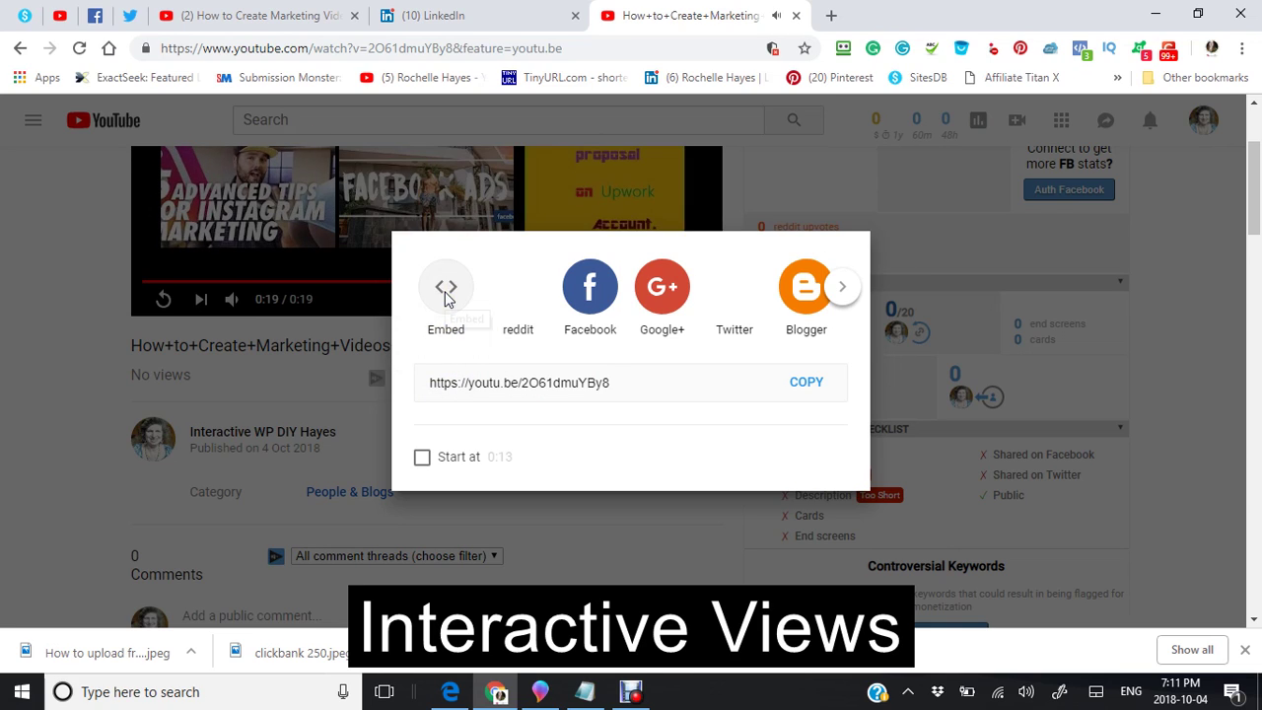
{"action": "left_click", "coordinate": [446, 294]}
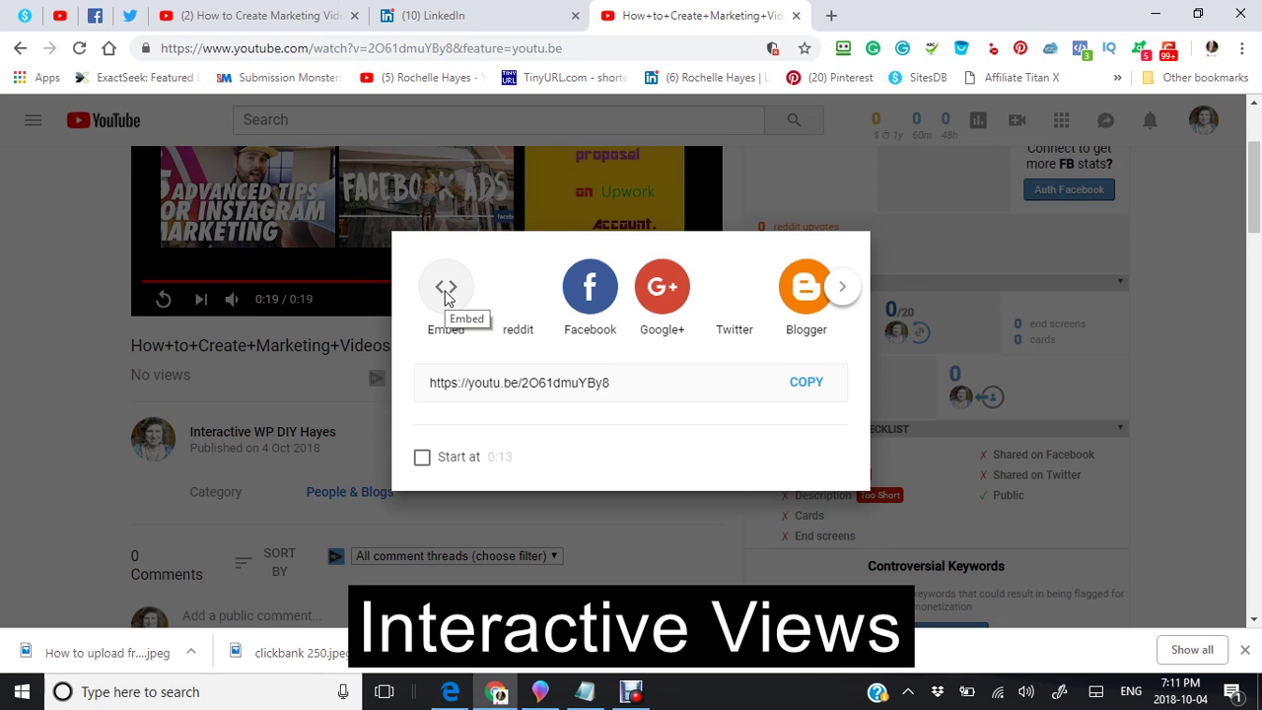
{"action": "left_click", "coordinate": [446, 294]}
{"action": "left_click", "coordinate": [445, 287]}
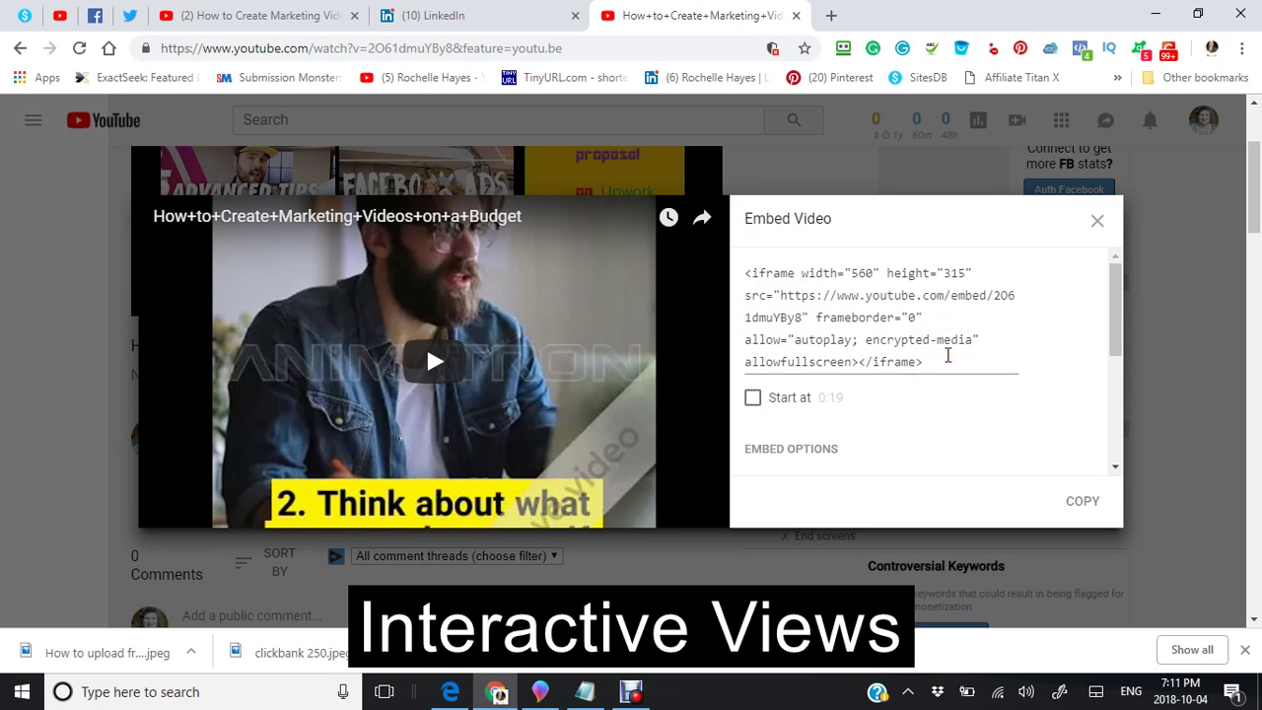
{"action": "left_click", "coordinate": [940, 357]}
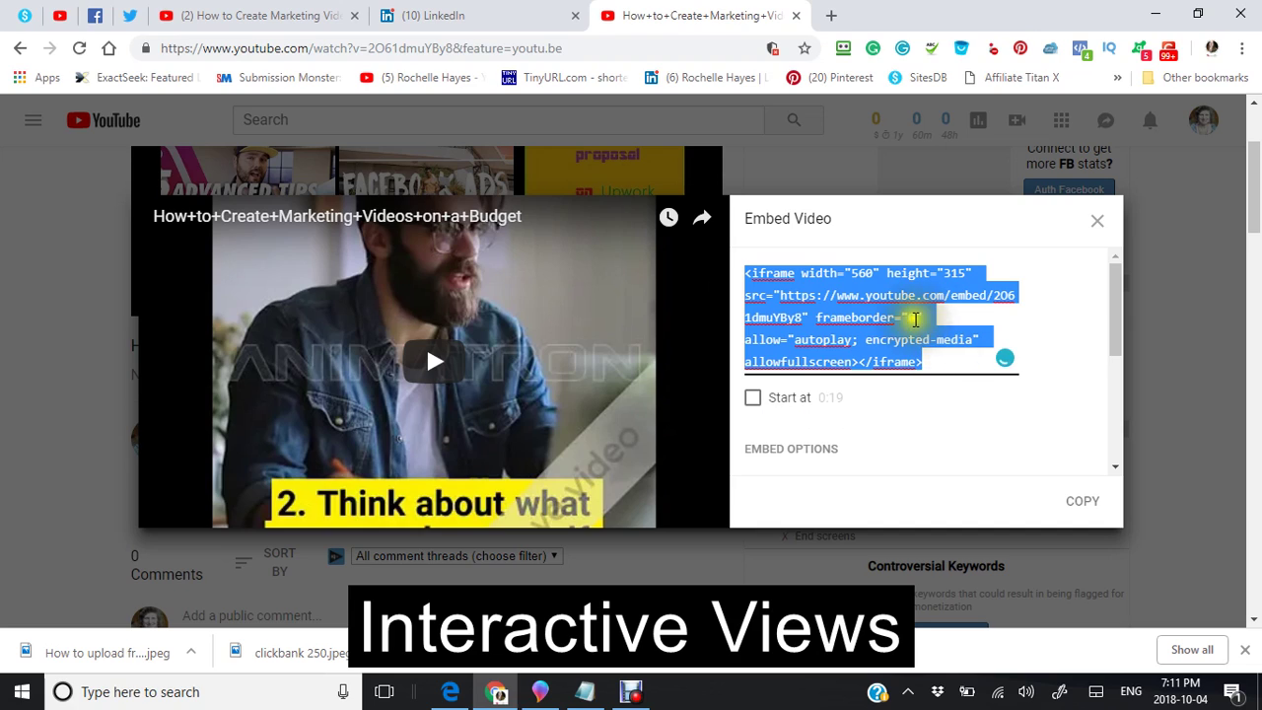
{"action": "right_click", "coordinate": [855, 321]}
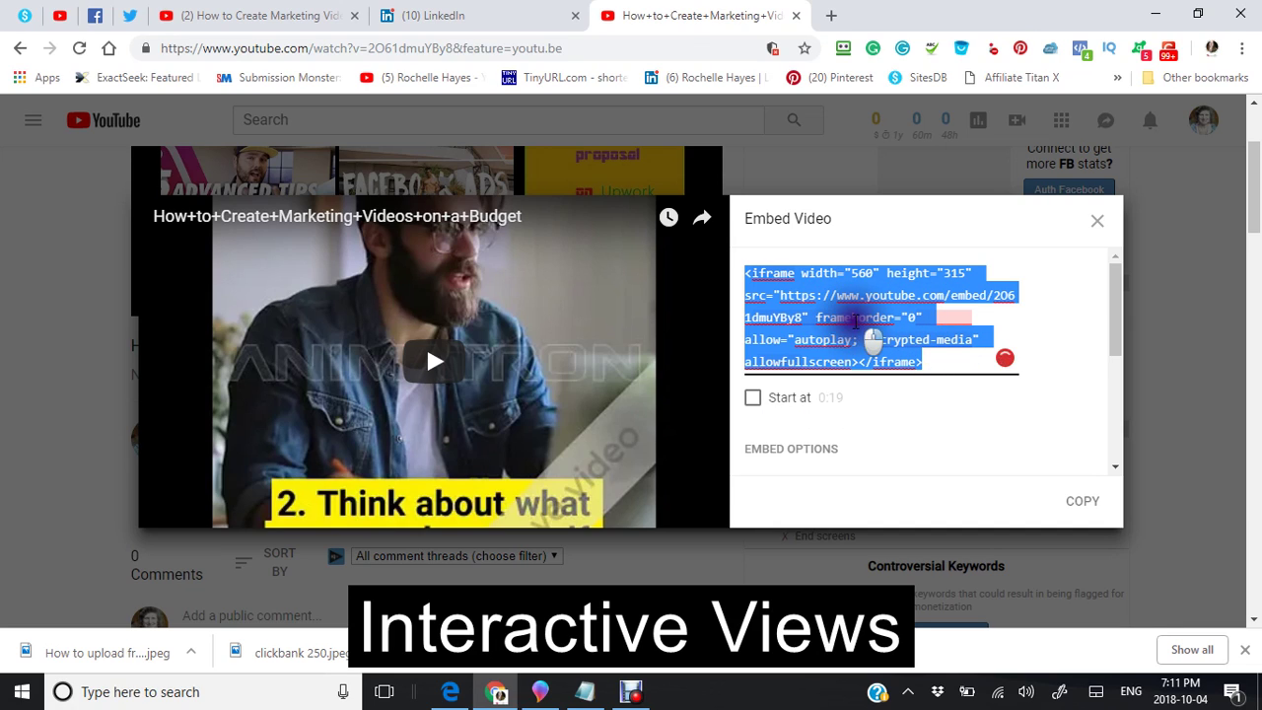
{"action": "left_click", "coordinate": [775, 355]}
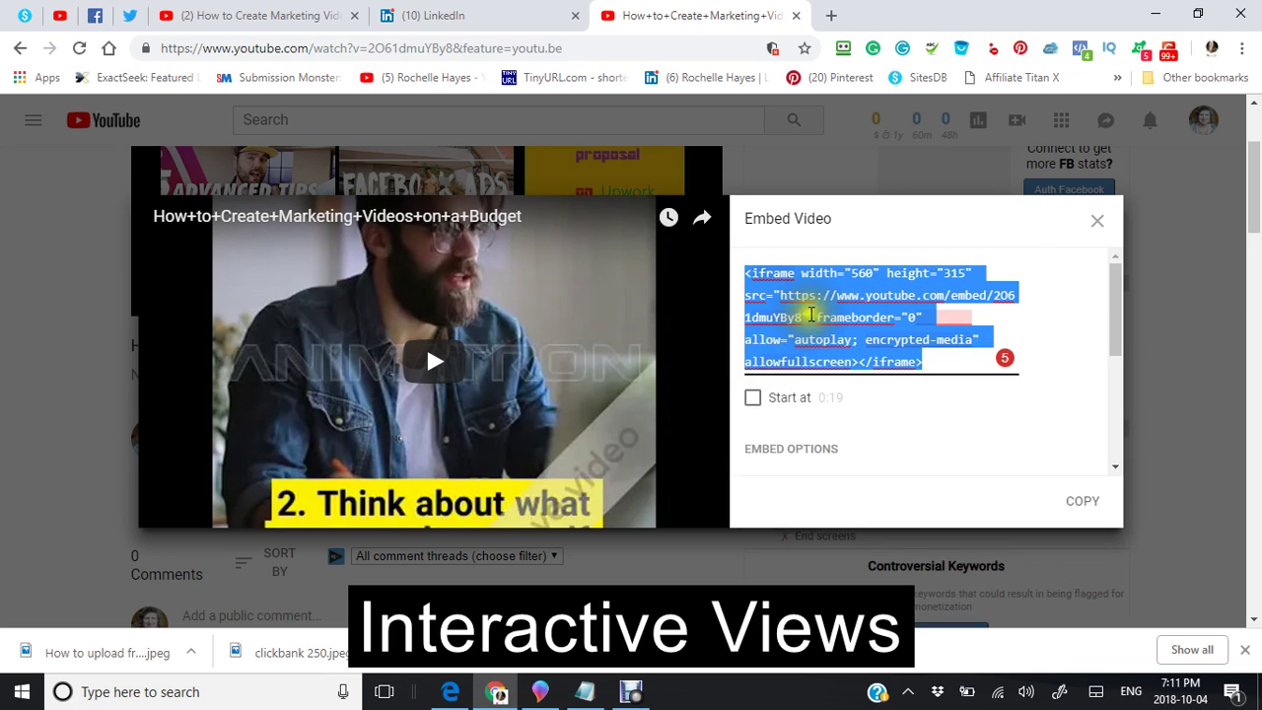
{"action": "left_click", "coordinate": [1100, 226]}
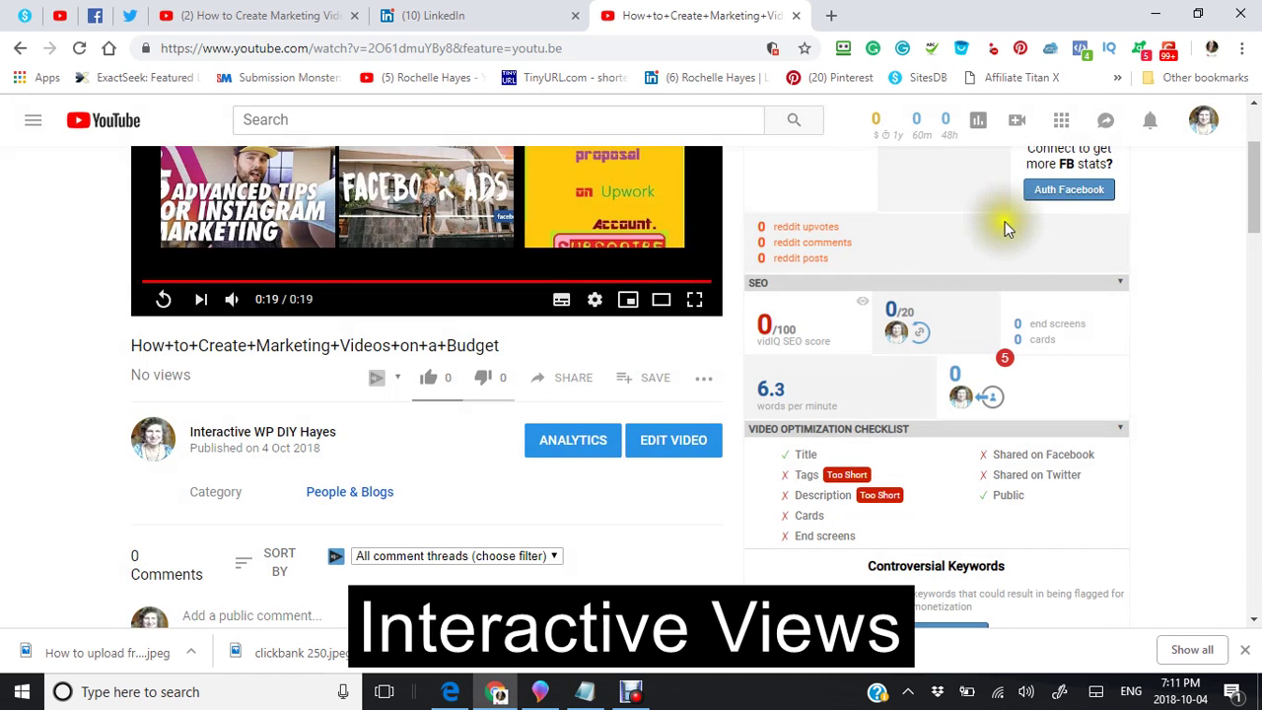
- Paste the second video's iframe embed code in Notepad, leaving a blank line after the first embed code
{"action": "left_click", "coordinate": [584, 695]}
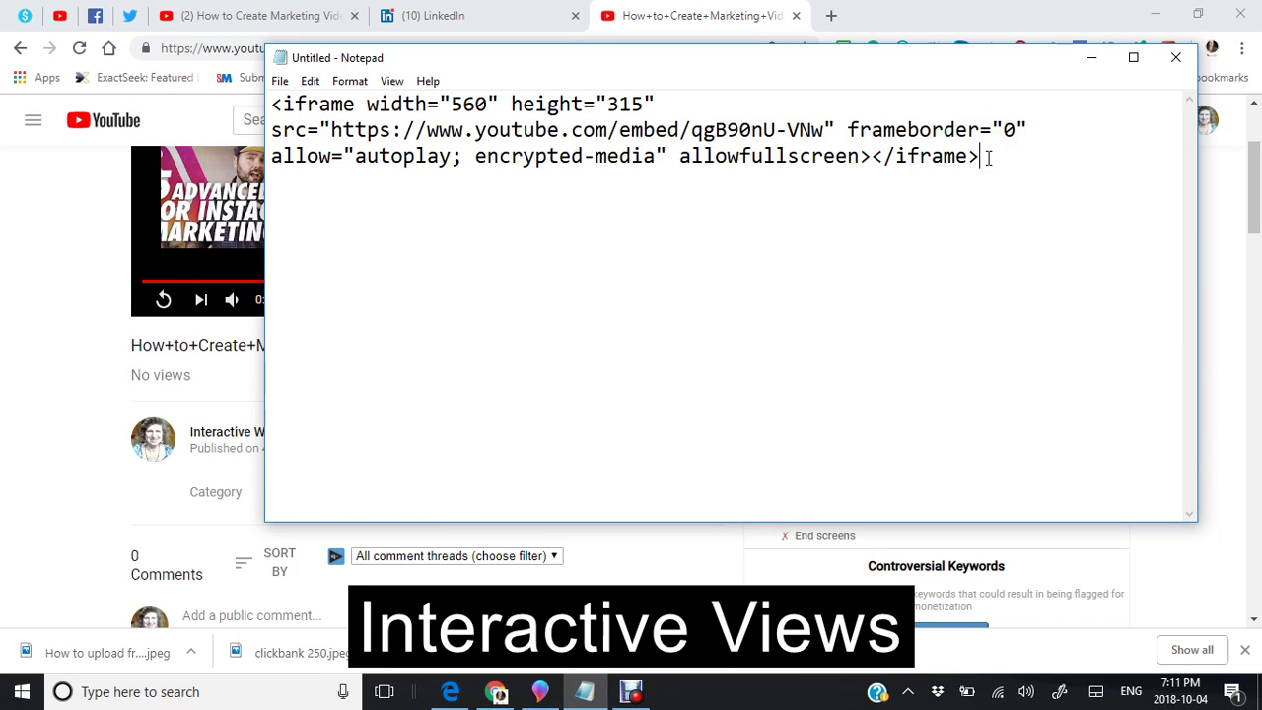
{"action": "right_click", "coordinate": [307, 218]}
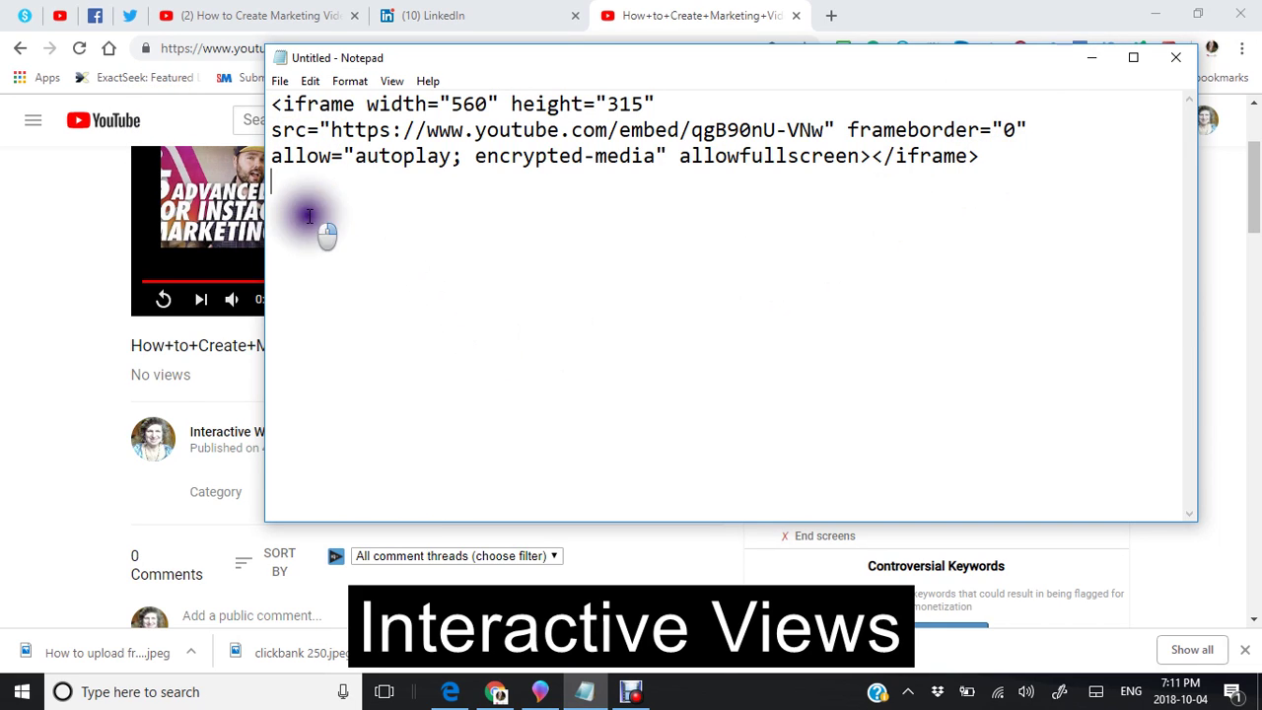
{"action": "left_click", "coordinate": [158, 293]}
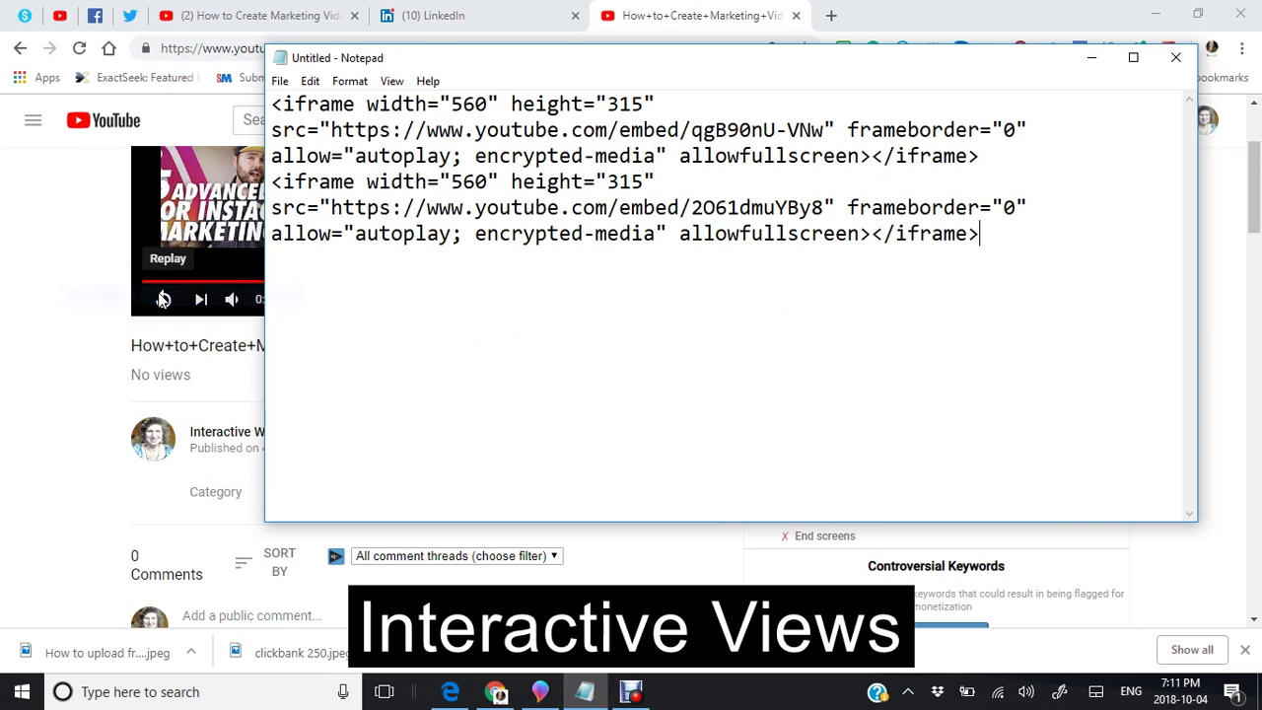
{"action": "left_click", "coordinate": [986, 155]}
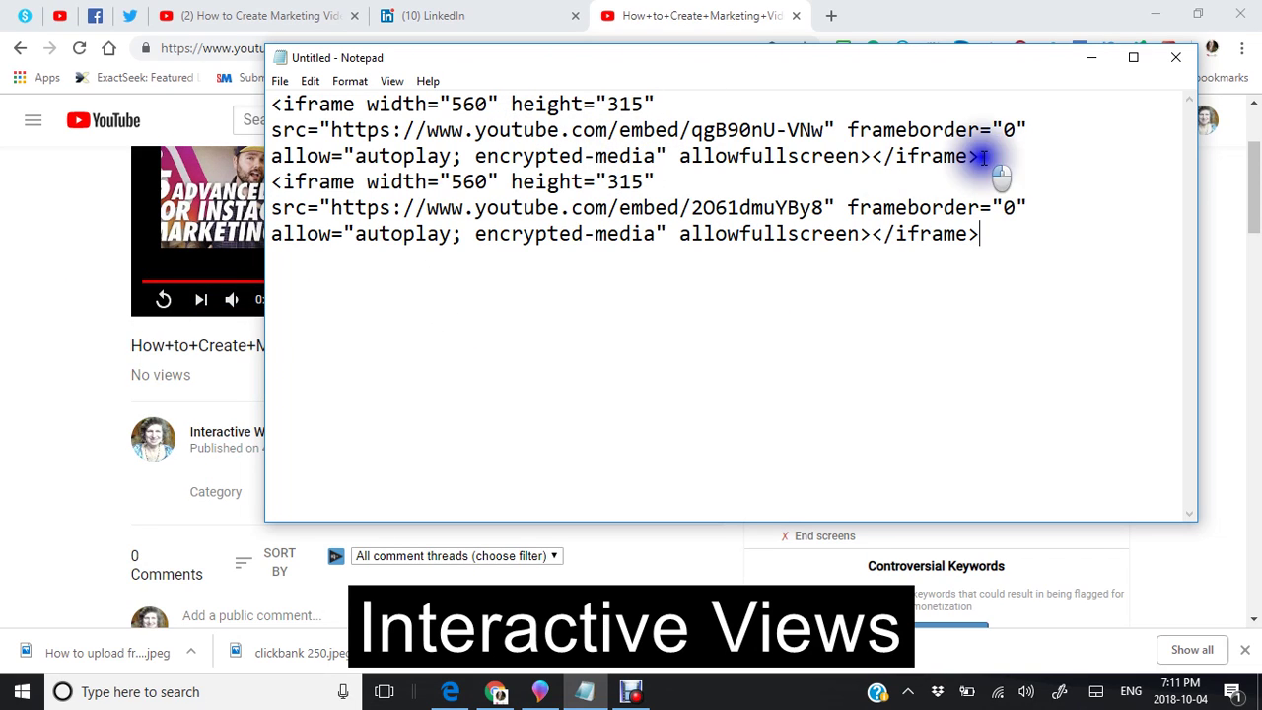
{"action": "key", "text": "Return"}
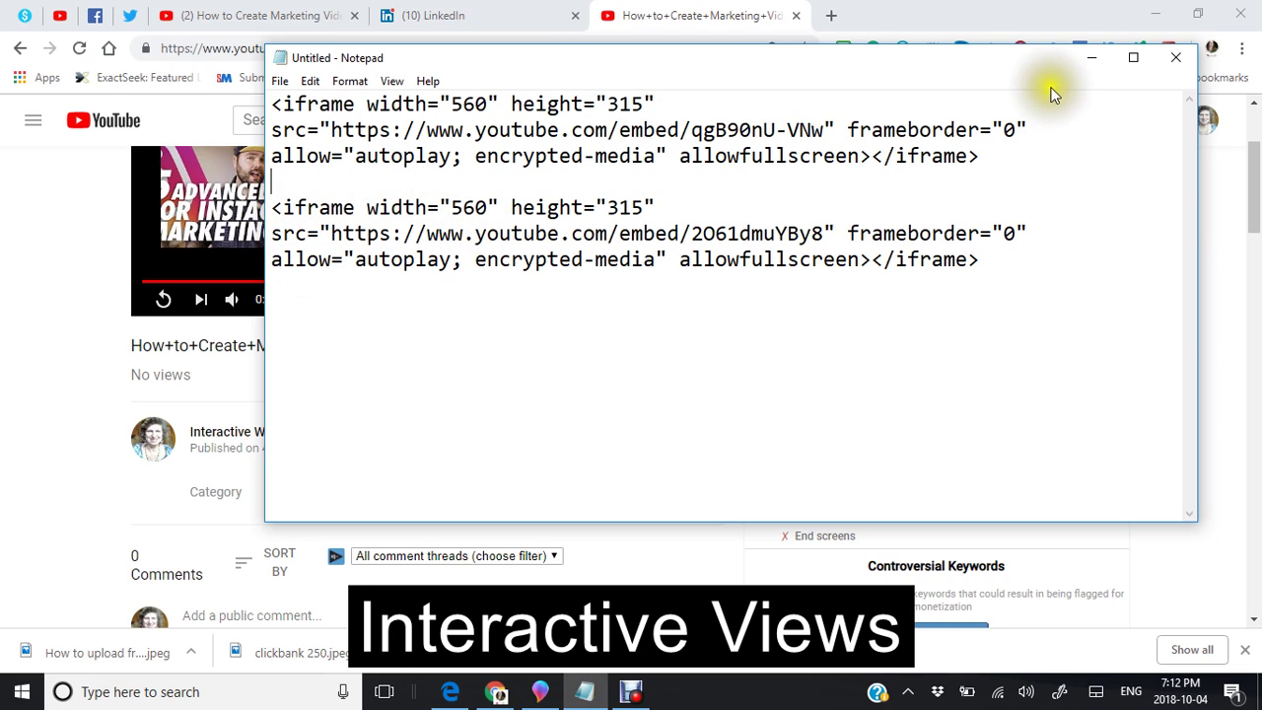
{"action": "left_click", "coordinate": [1090, 61]}
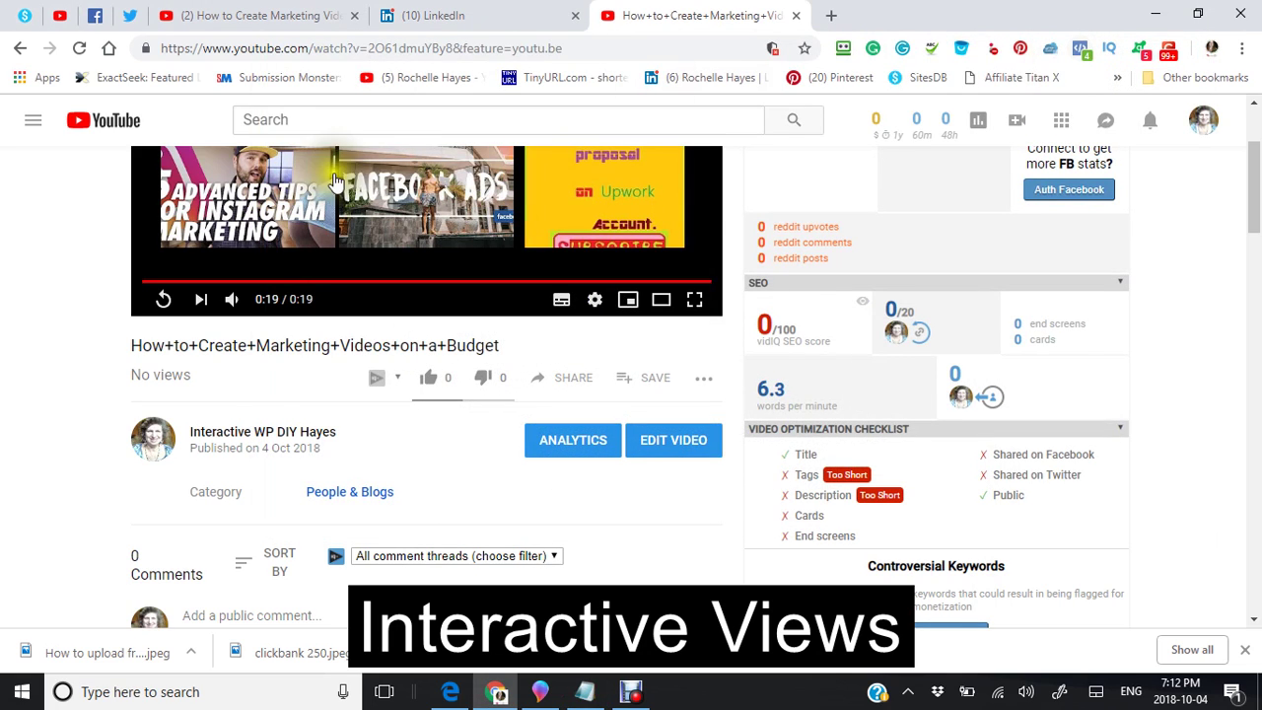
{"action": "left_click", "coordinate": [567, 380]}
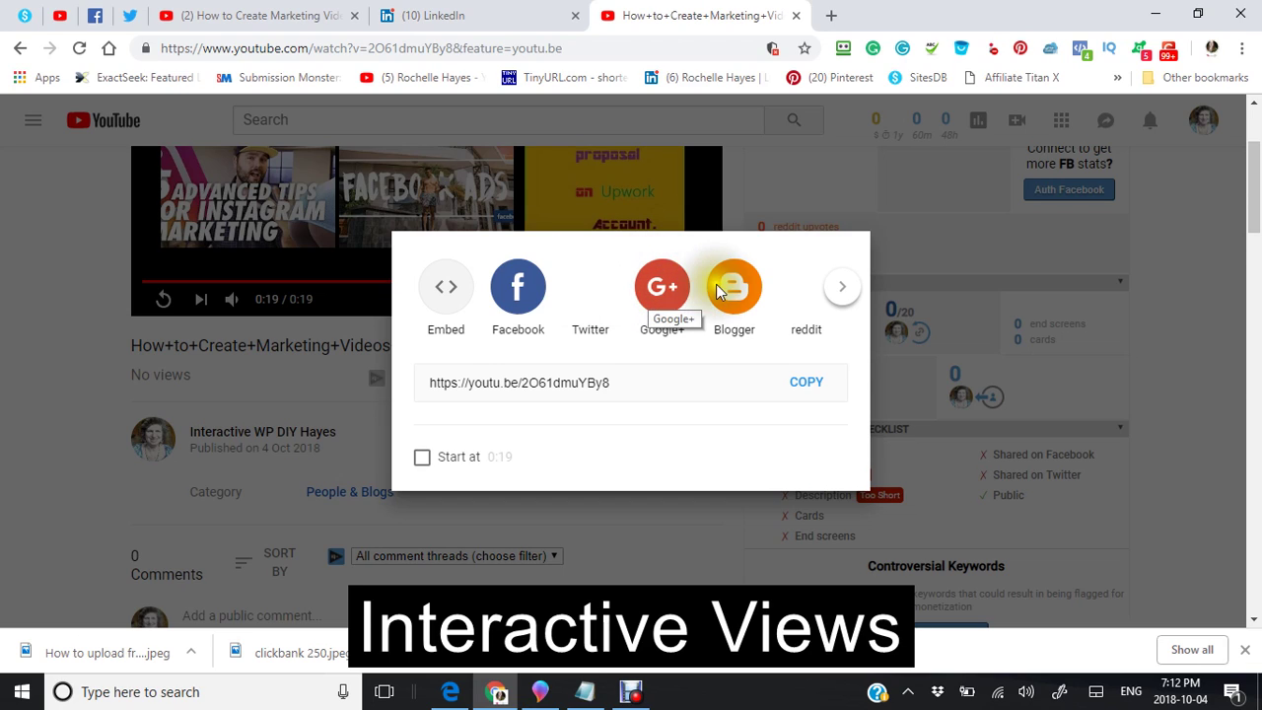
{"action": "left_click", "coordinate": [793, 288]}
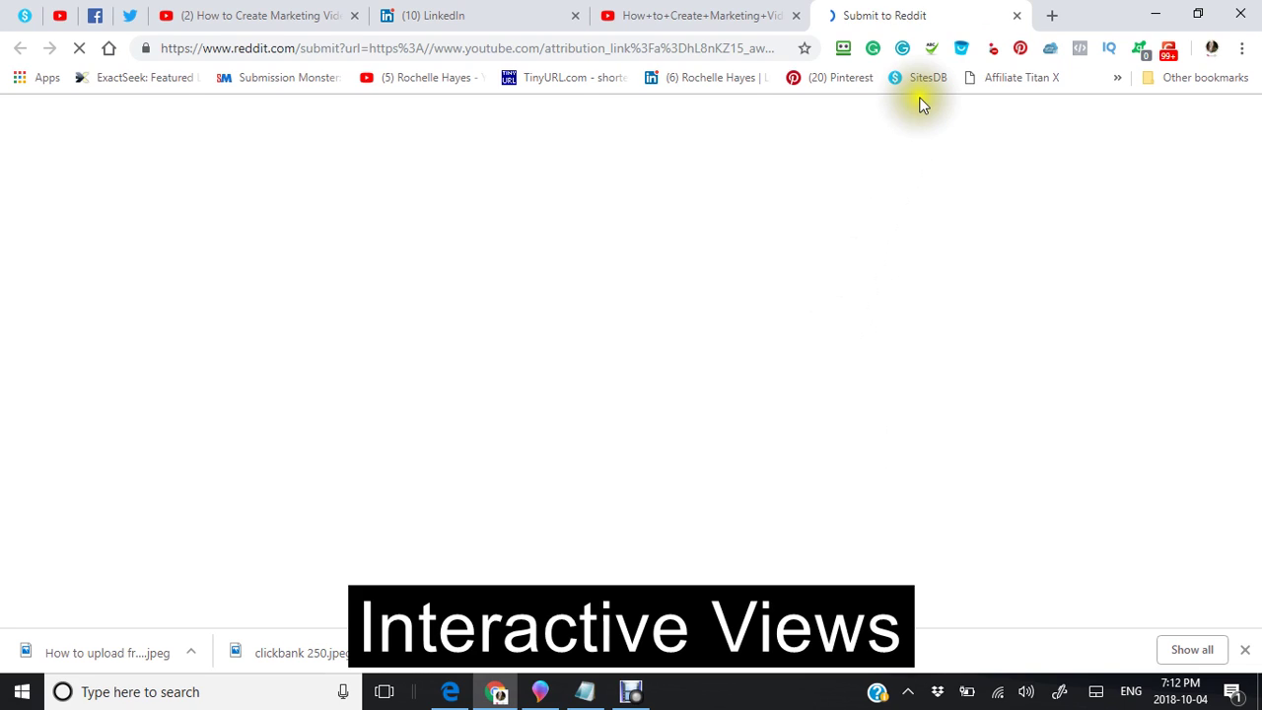
{"action": "left_click", "coordinate": [1017, 20]}
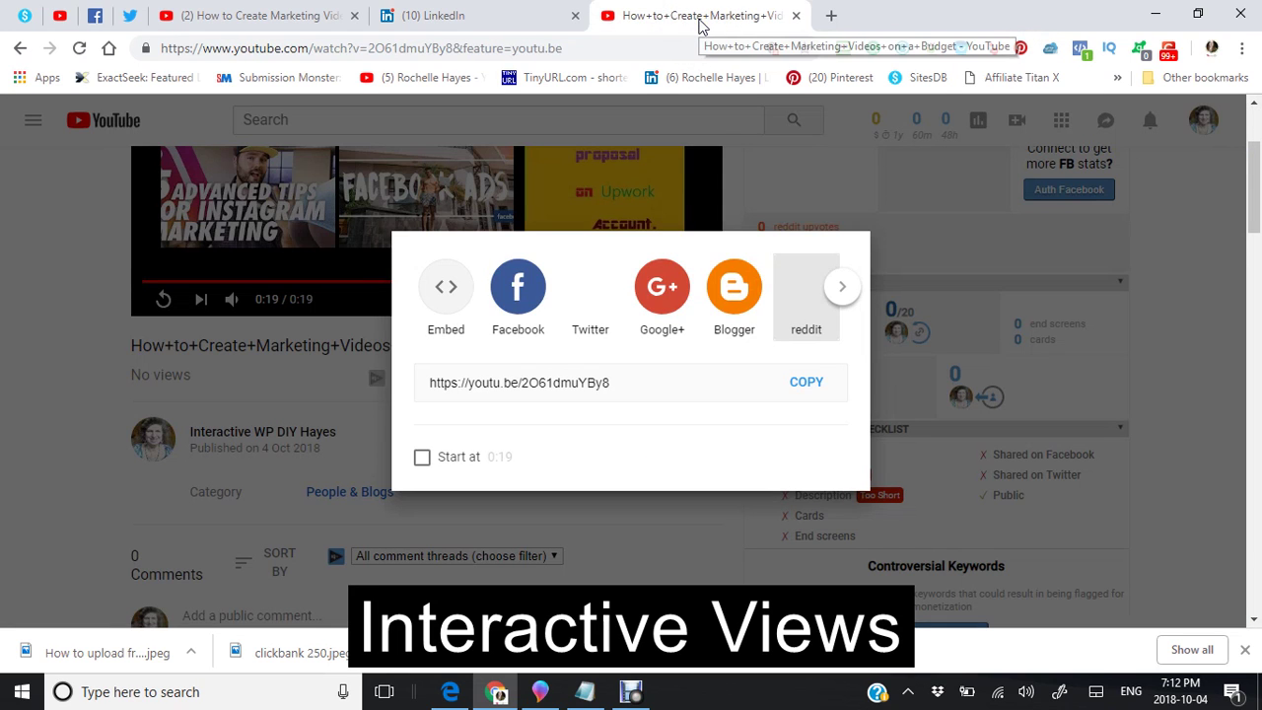
{"action": "left_click", "coordinate": [840, 291]}
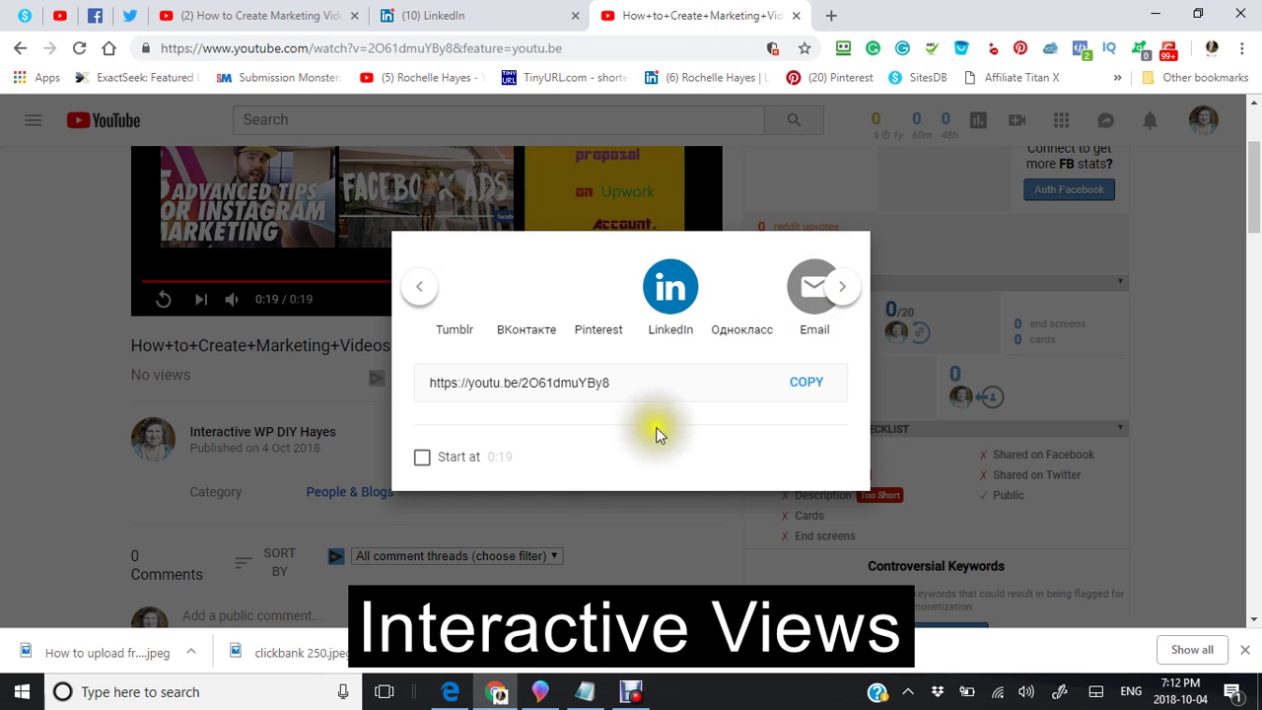
{"action": "left_click", "coordinate": [803, 387]}
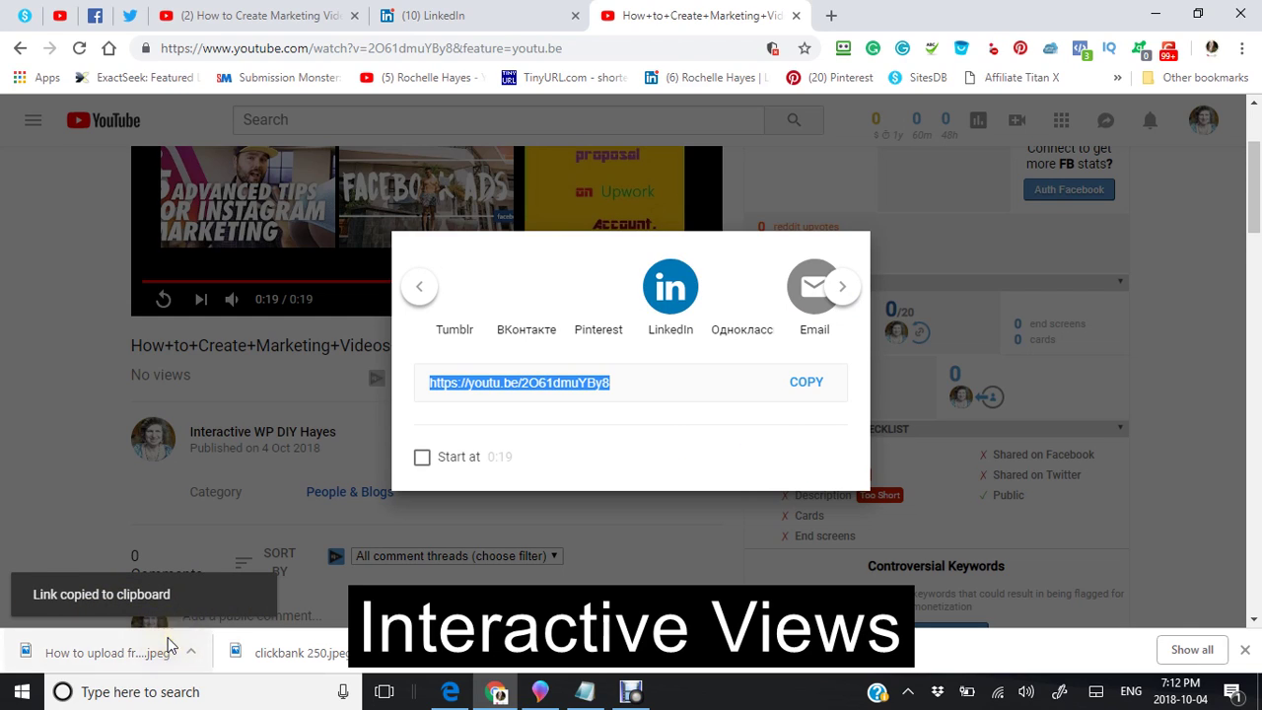
{"action": "left_click", "coordinate": [581, 694]}
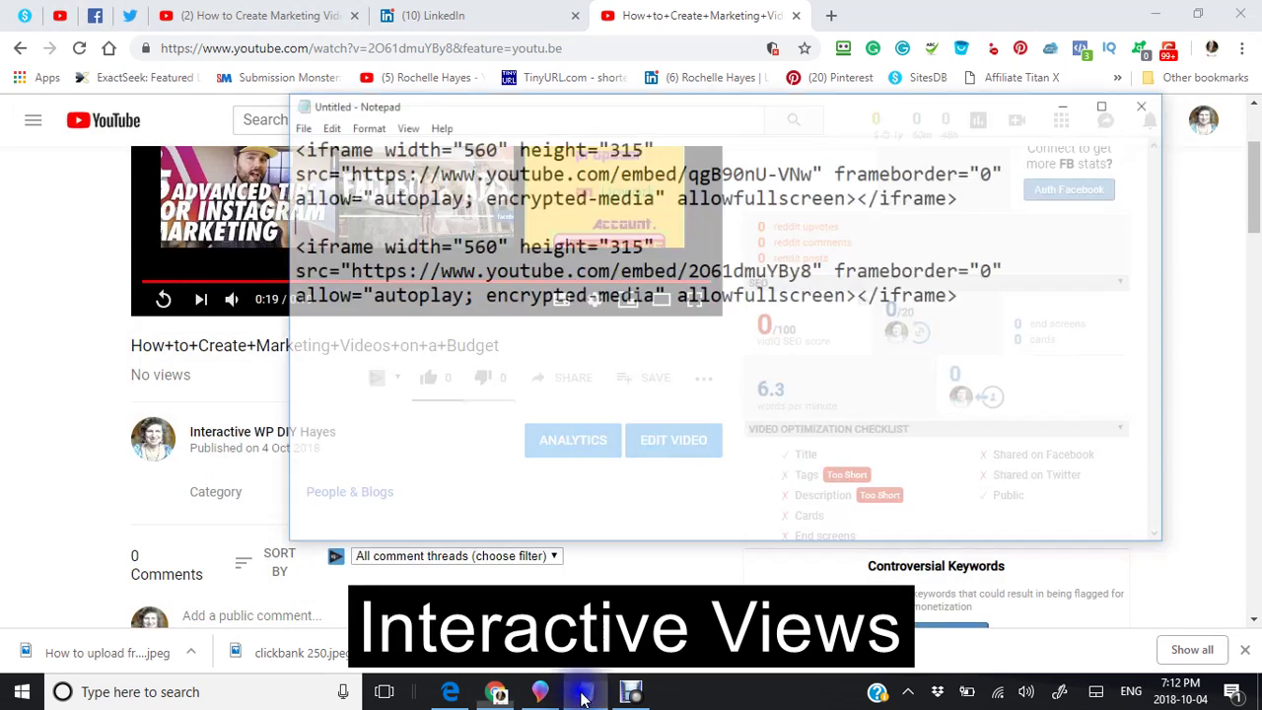
{"action": "left_click", "coordinate": [986, 262]}
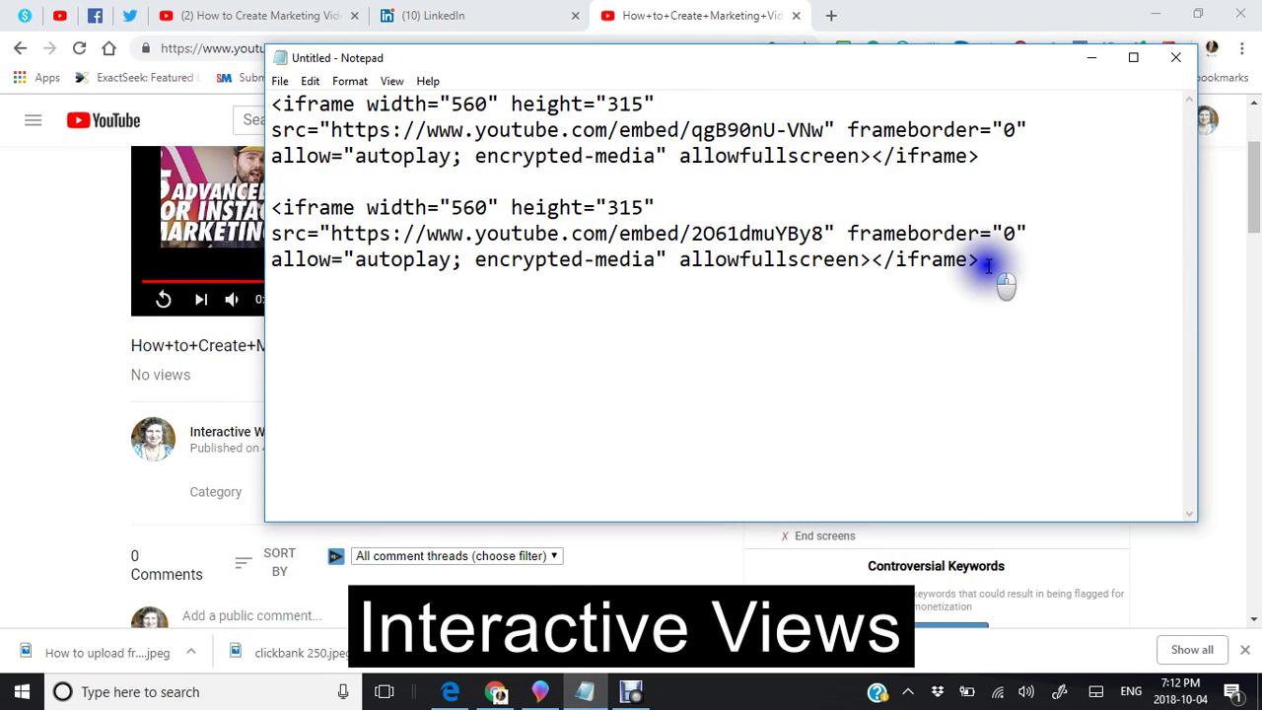
{"action": "key", "text": "Return"}
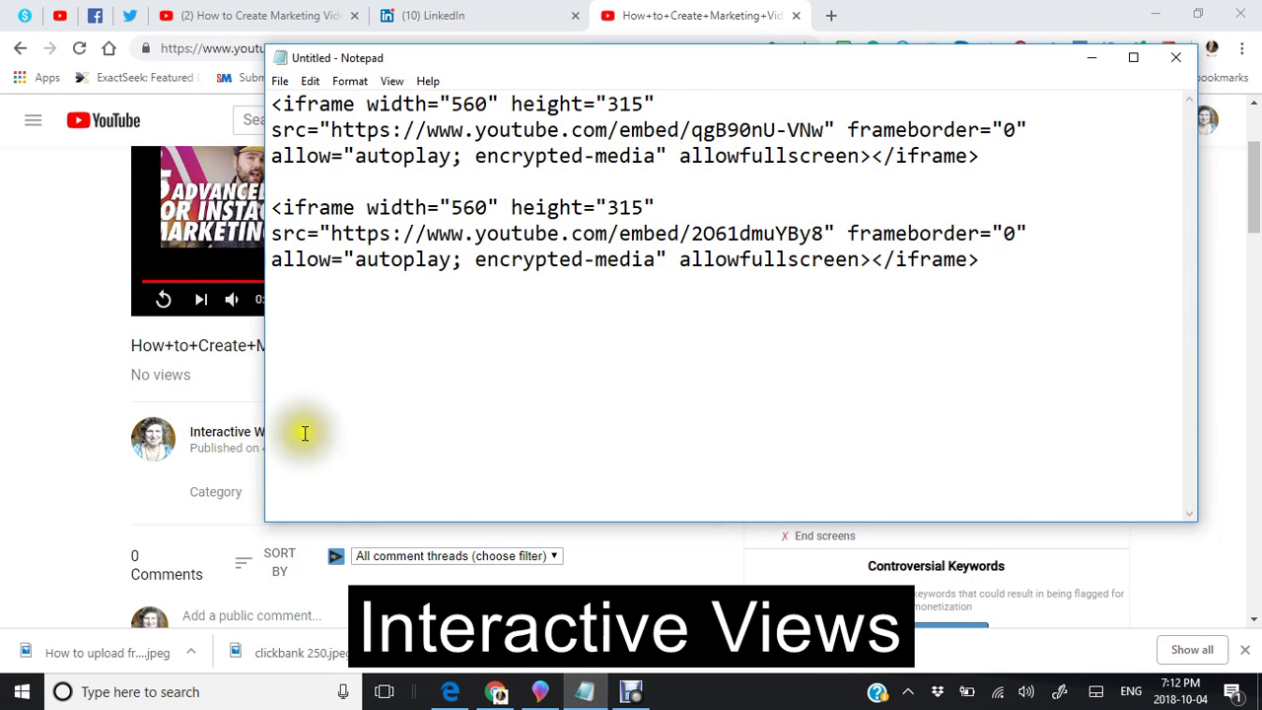
{"action": "key", "text": "Return"}
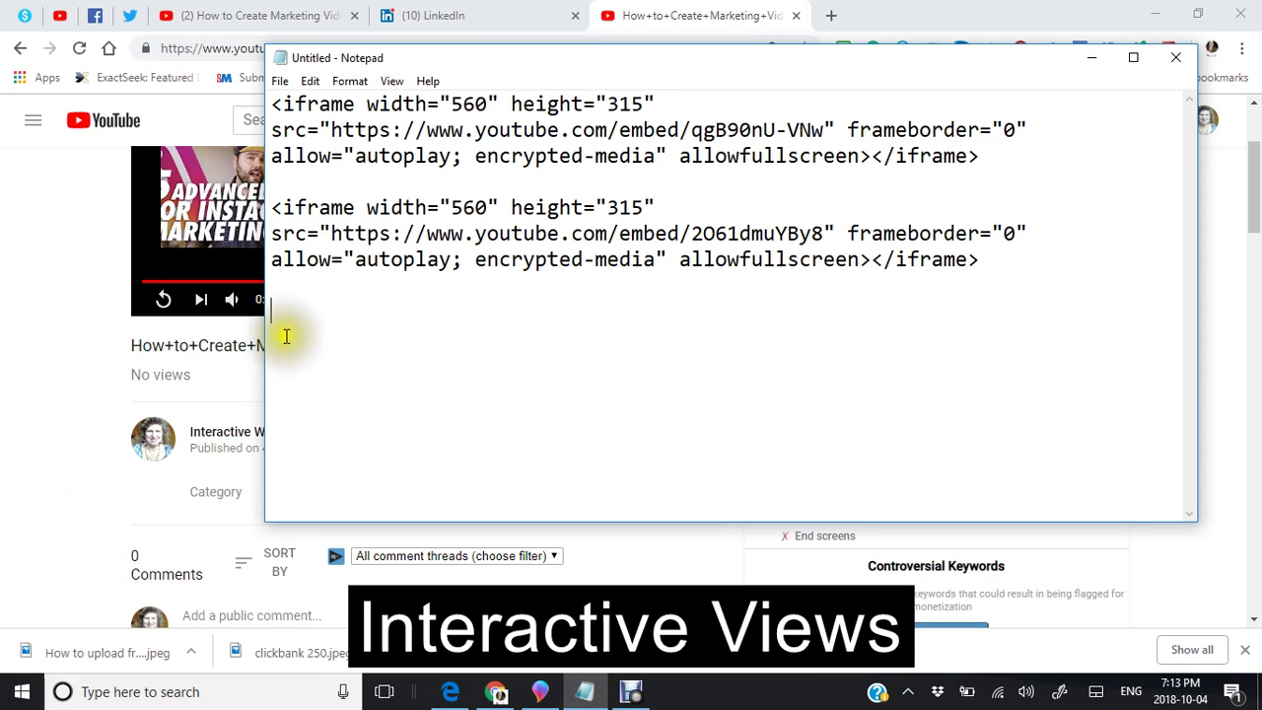
{"action": "right_click", "coordinate": [285, 341]}
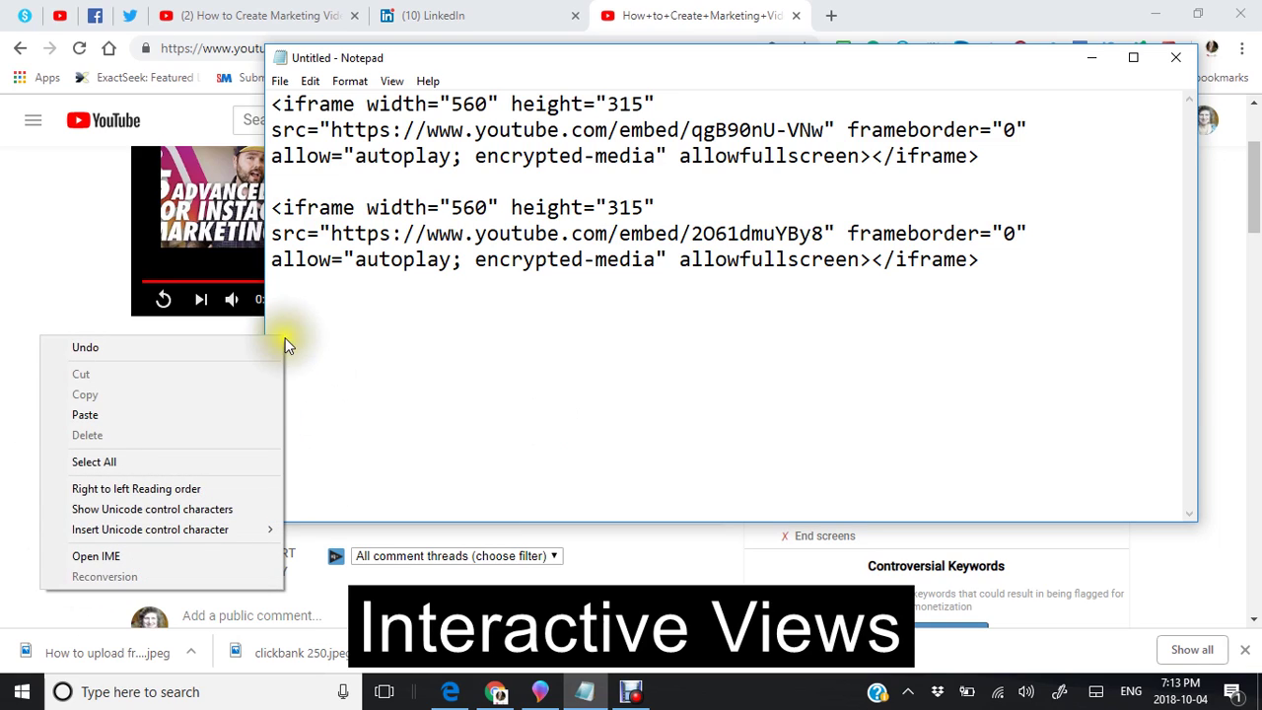
{"action": "left_click", "coordinate": [195, 414]}
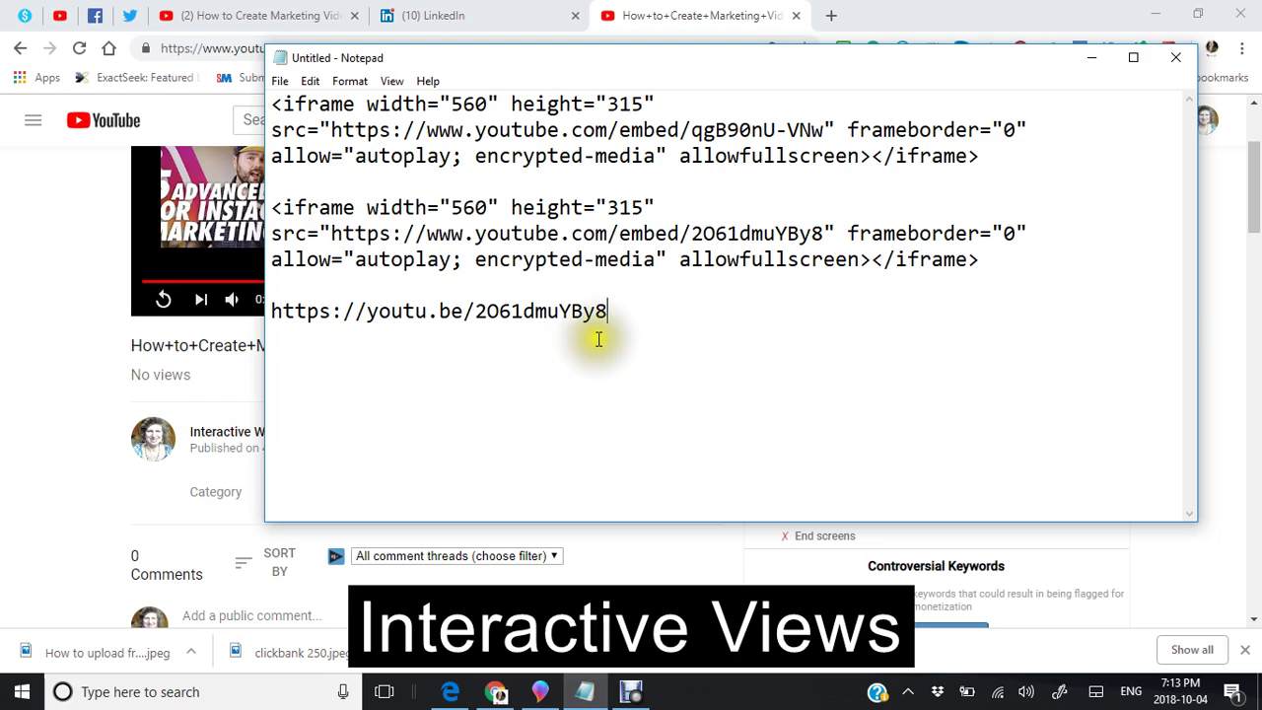
{"action": "left_click_drag", "start_coordinate": [609, 311], "coordinate": [191, 318]}
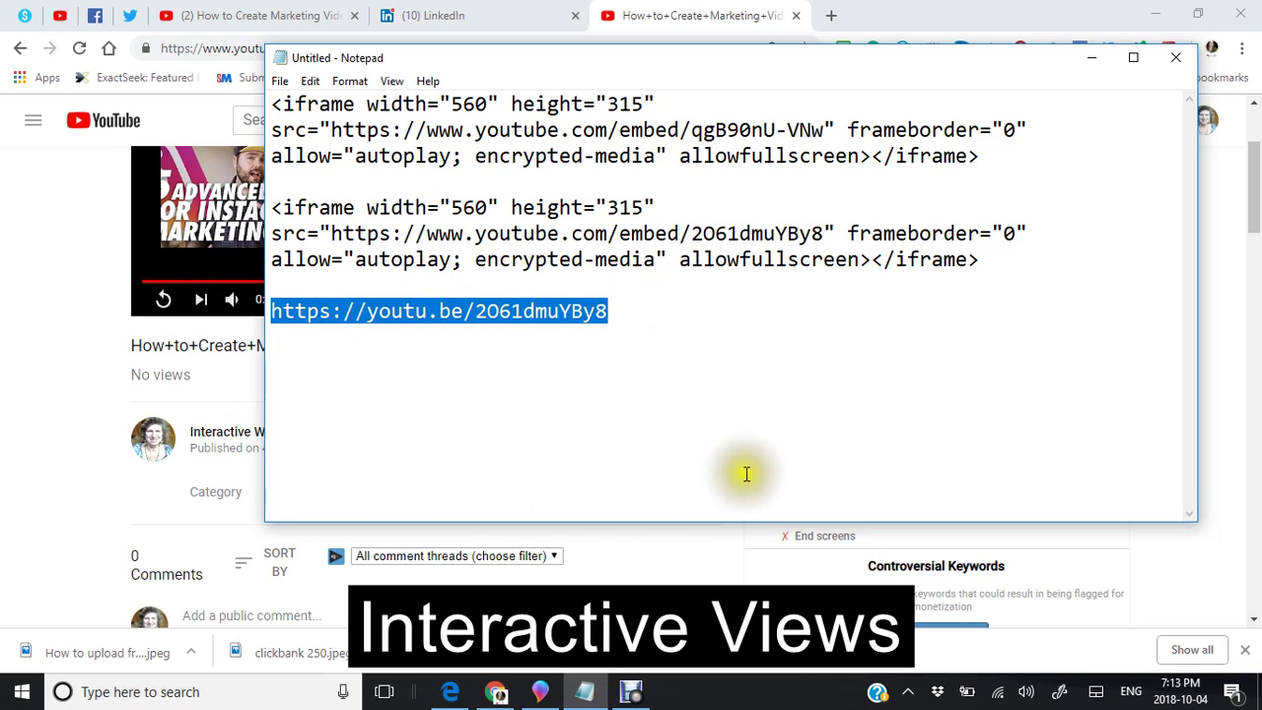
{"action": "left_click", "coordinate": [1085, 59]}
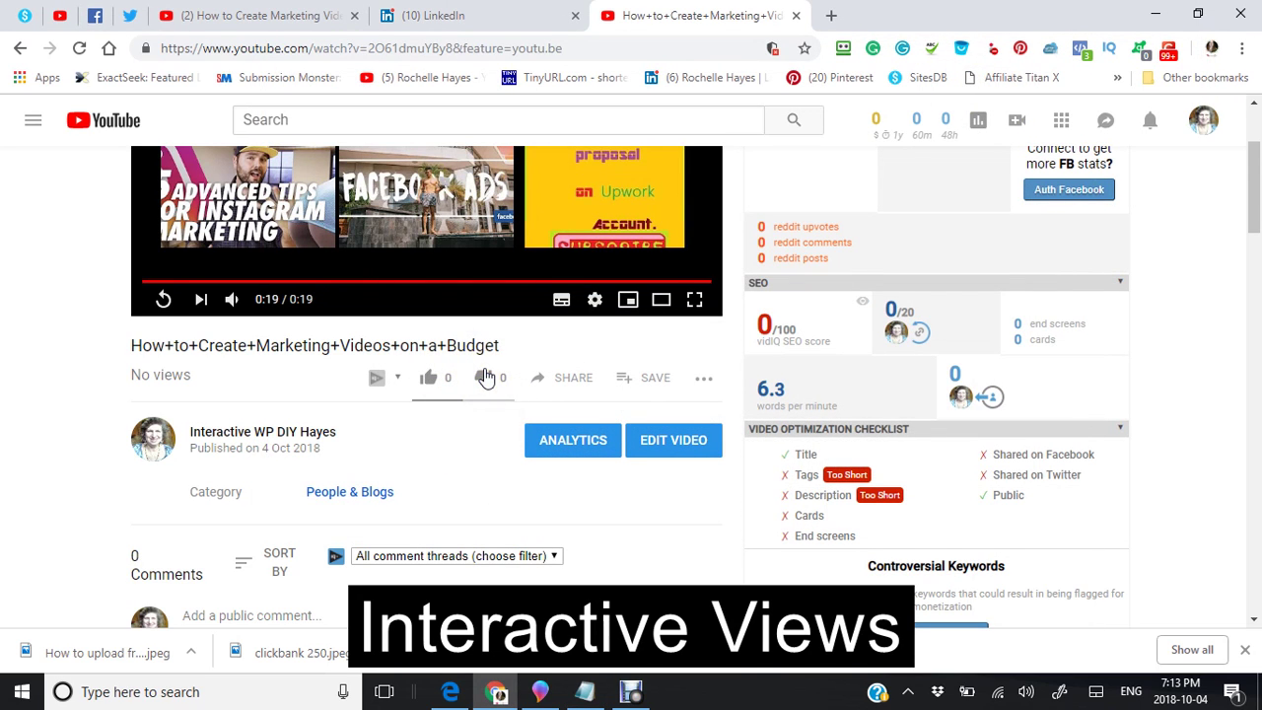
{"action": "scroll", "coordinate": [484, 377], "scroll_direction": "up", "scroll_amount": 2}
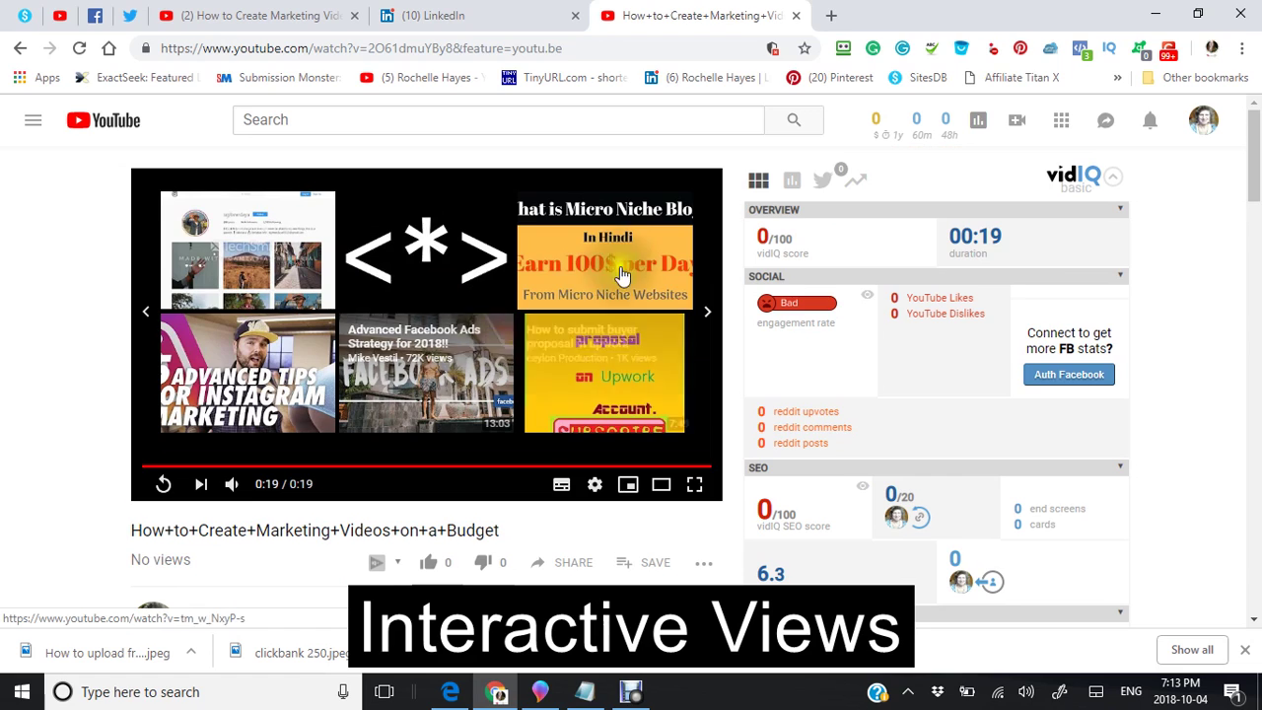
{"action": "scroll", "coordinate": [702, 242], "scroll_direction": "down", "scroll_amount": 1}
{"action": "scroll", "coordinate": [700, 243], "scroll_direction": "down", "scroll_amount": 4}
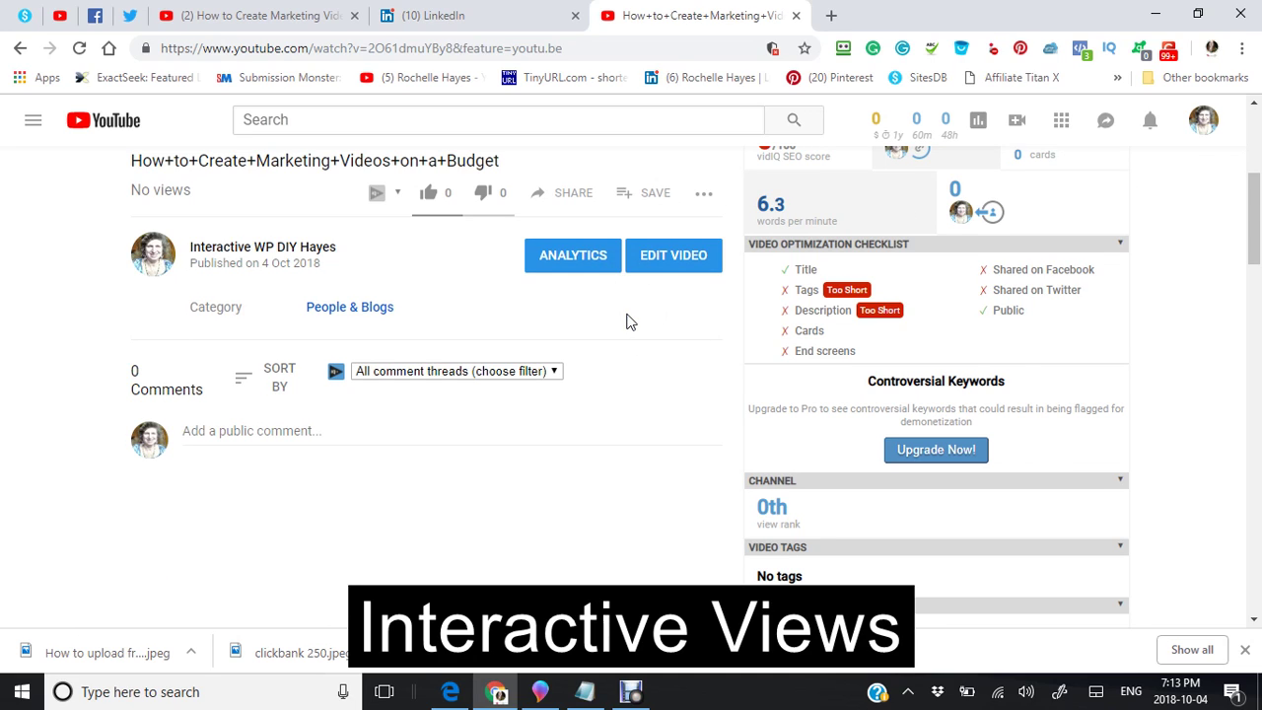
{"action": "scroll", "coordinate": [626, 321], "scroll_direction": "down", "scroll_amount": 2}
{"action": "scroll", "coordinate": [602, 481], "scroll_direction": "up", "scroll_amount": 2}
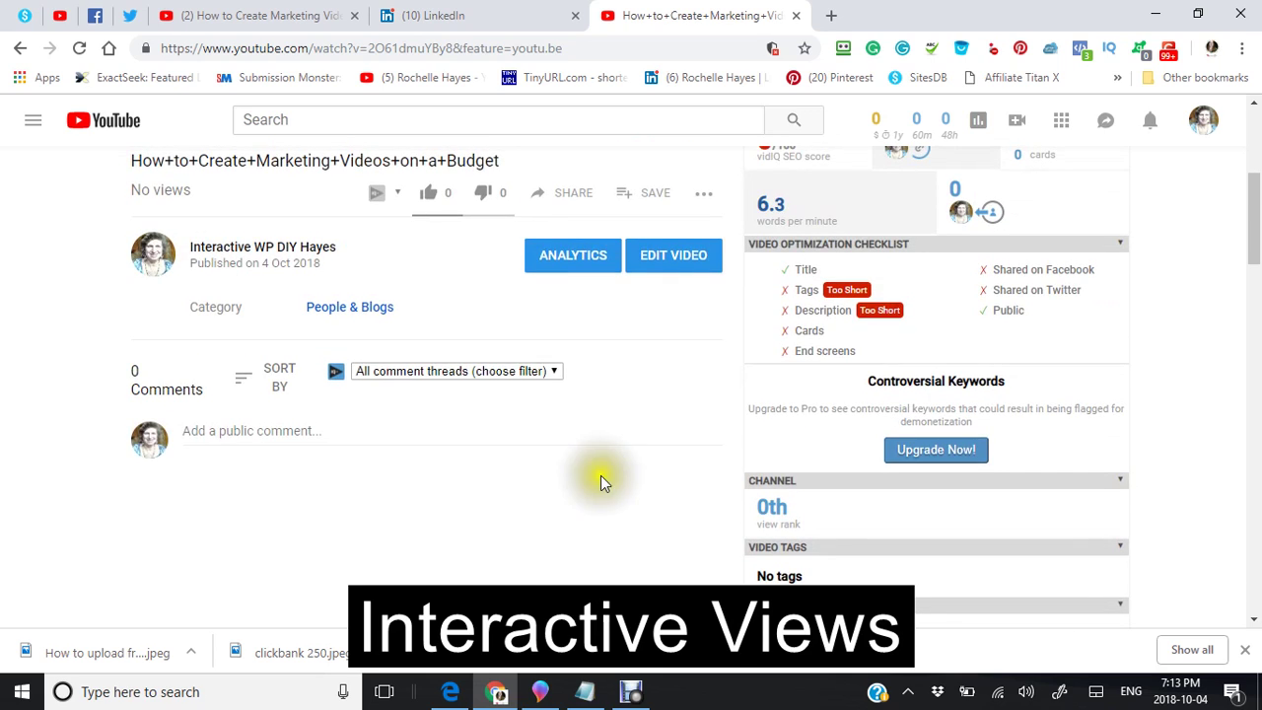